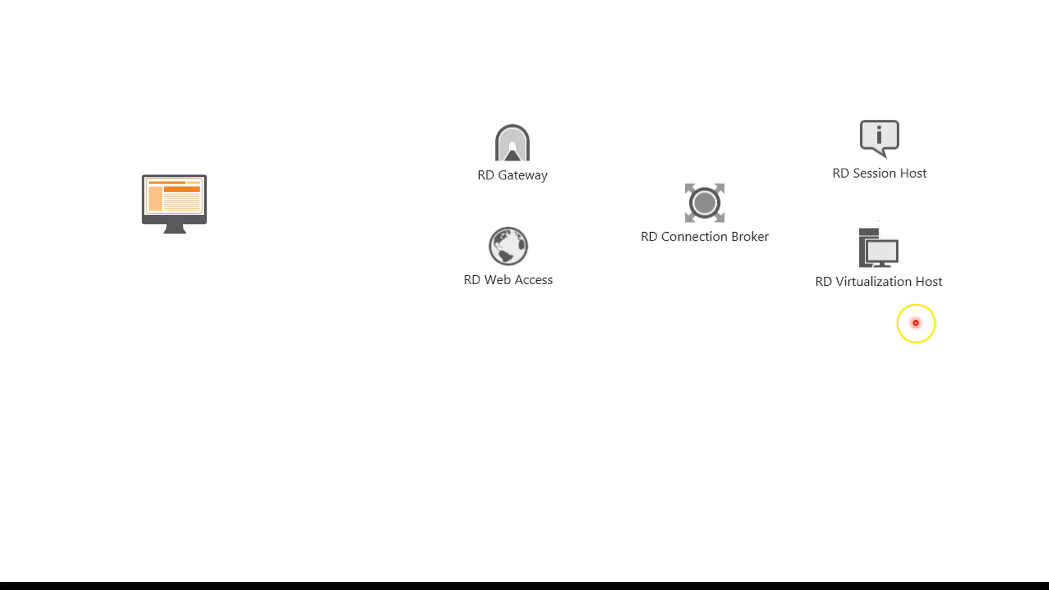
End the slide show and switch to the Windows 10 DEV virtual machine
{"action": "key", "text": "Escape"}
{"action": "key", "text": "Escape"}
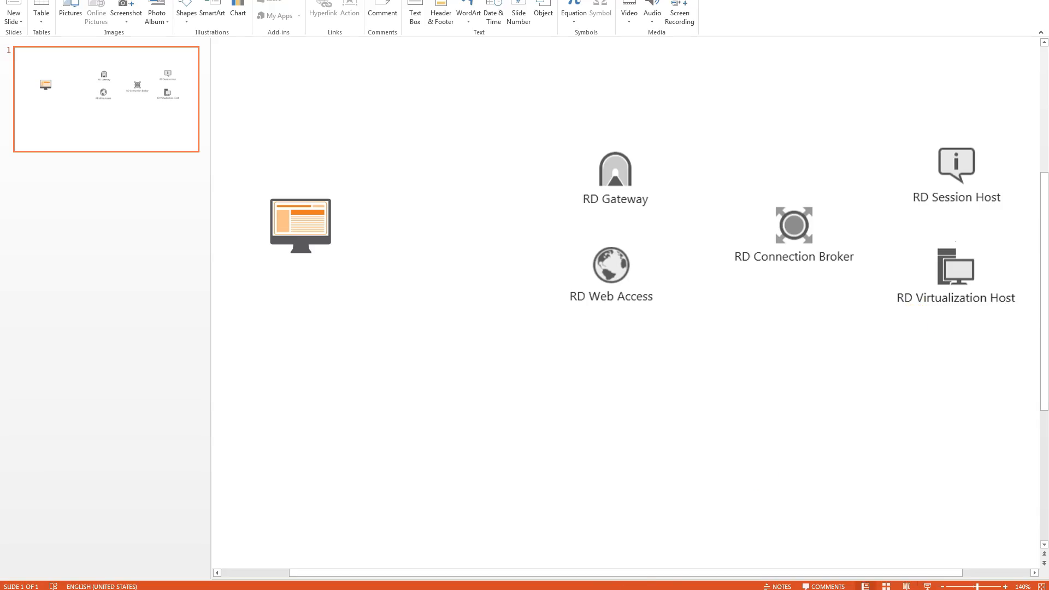
{"action": "mouse_move", "coordinate": [451, 564]}
{"action": "left_click", "coordinate": [293, 500]}
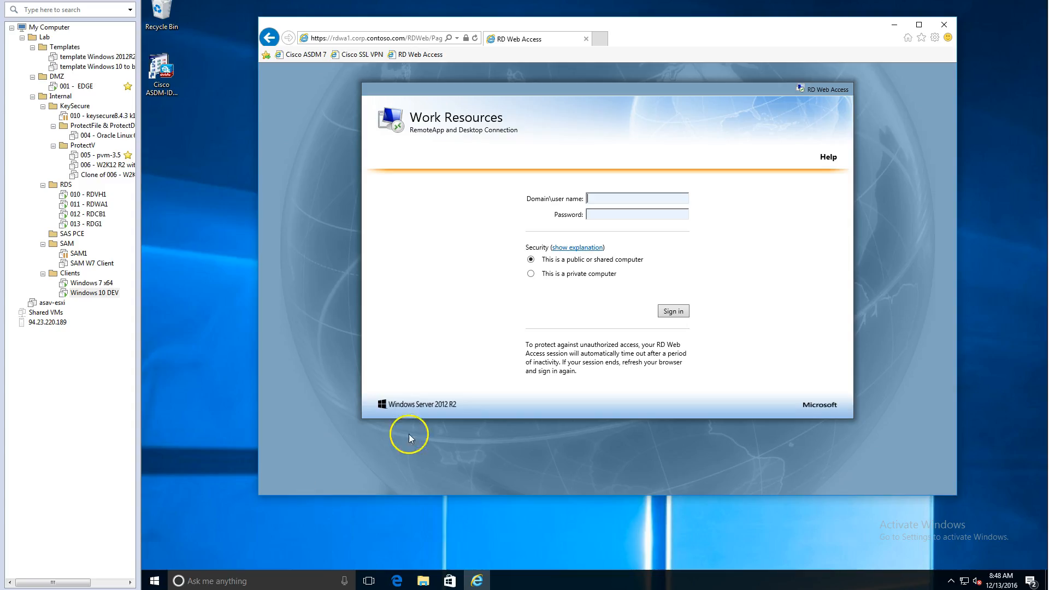
Sign in to RD Web Access with the domain user name and password, and connect to the Managed Pool W10 desktop
{"action": "left_click", "coordinate": [410, 55]}
{"action": "left_click", "coordinate": [675, 311]}
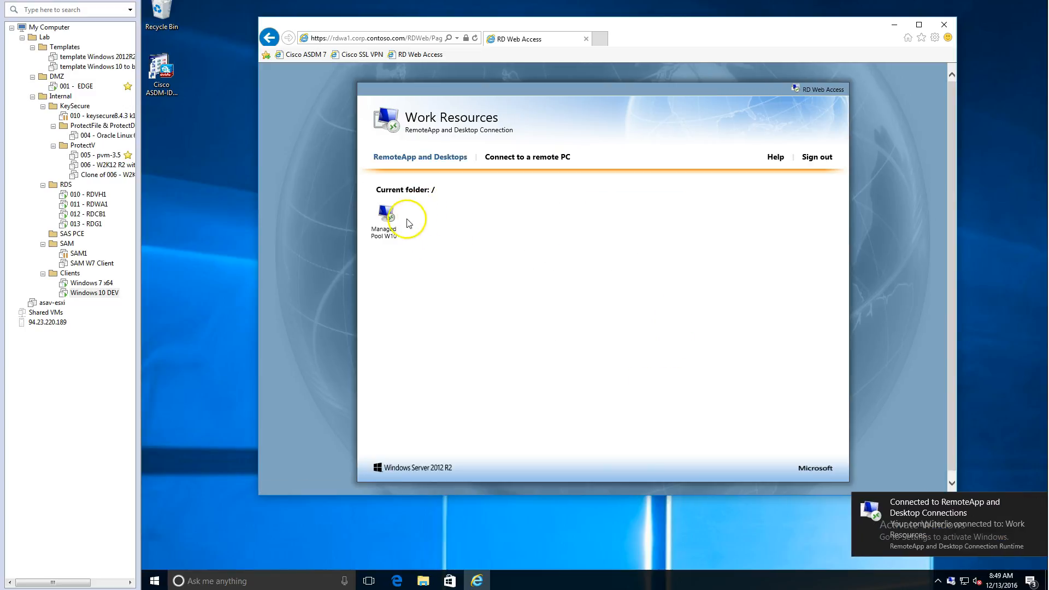
{"action": "left_click", "coordinate": [391, 225]}
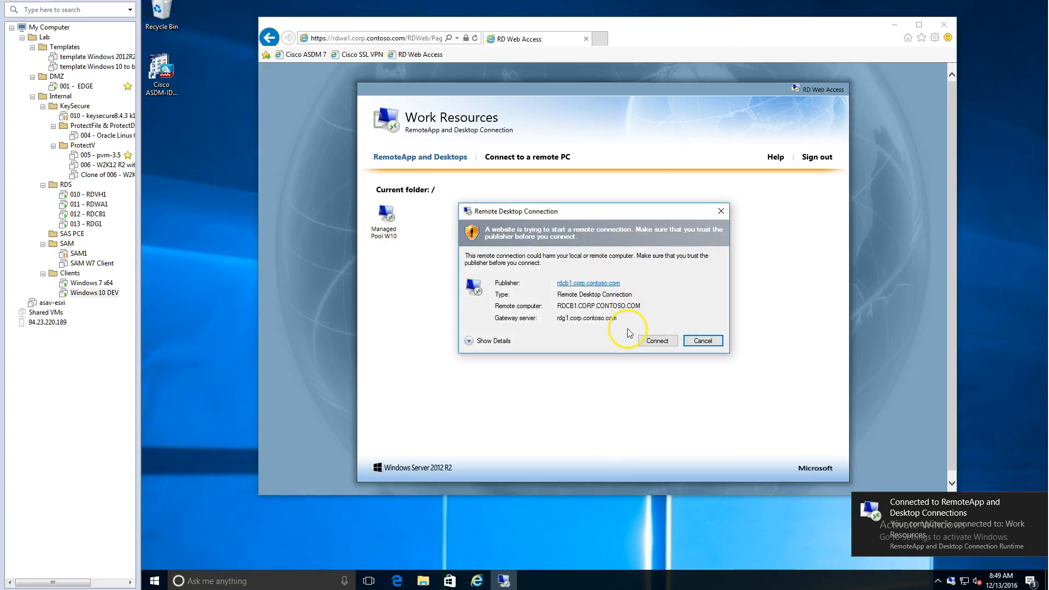
{"action": "left_click", "coordinate": [656, 341]}
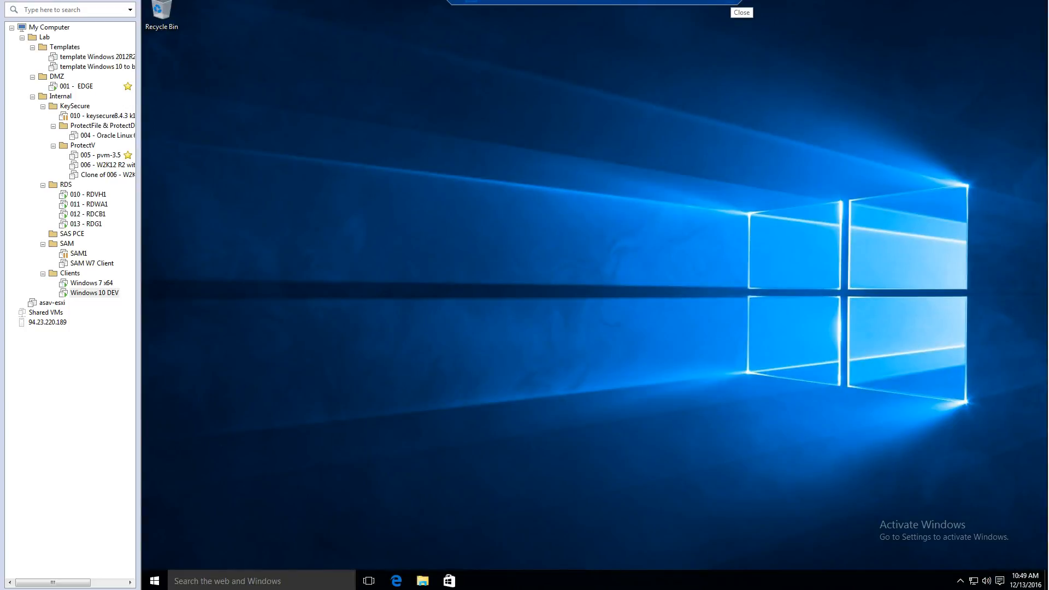
Disconnect the Managed Pool W10 remote session and sign out of RD Web Access
{"action": "left_click", "coordinate": [729, 1]}
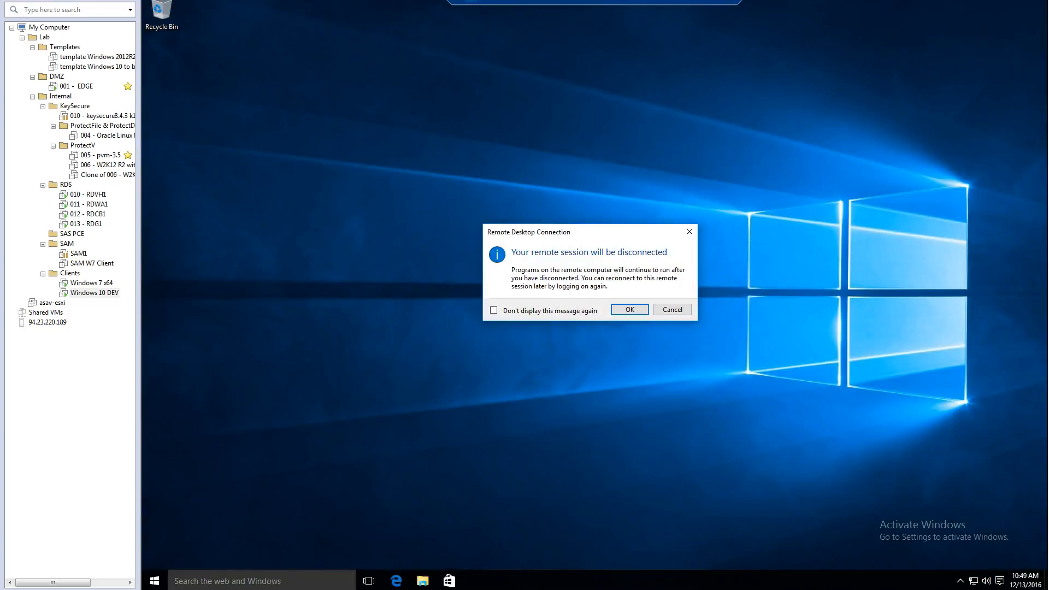
{"action": "left_click", "coordinate": [630, 311]}
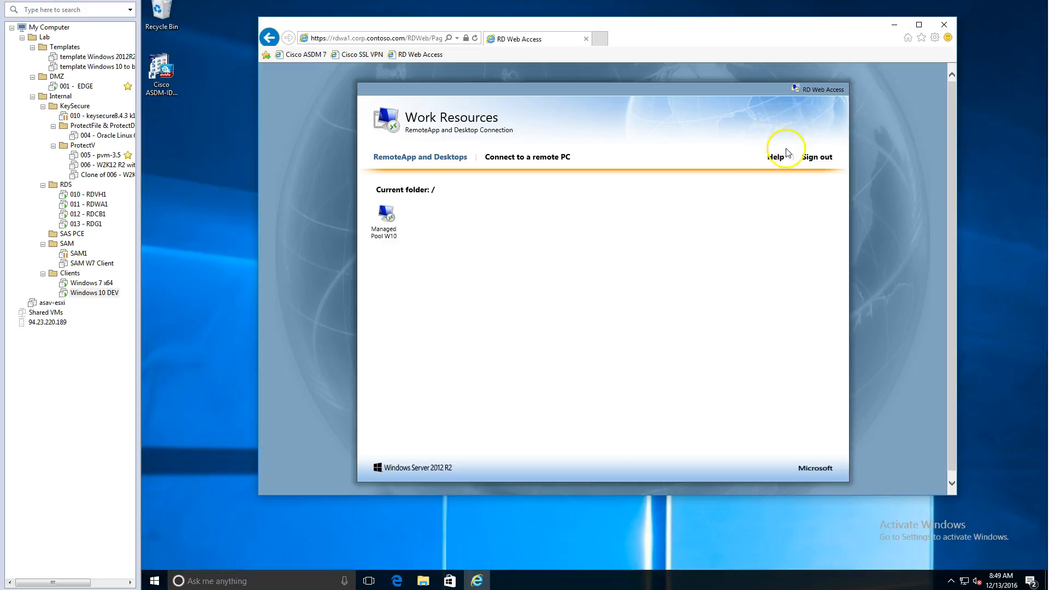
{"action": "left_click", "coordinate": [817, 157]}
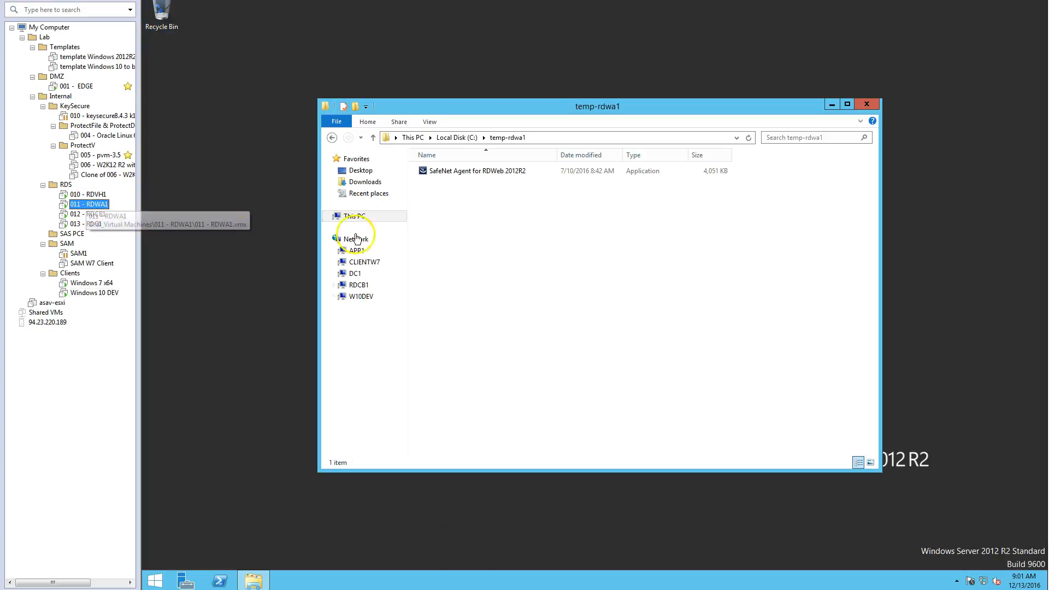
Launch the SafeNet Agent for RDWeb 2012R2 installer as administrator from the temp-rdwa1 folder on the RDWA1 server and allow it to run
{"action": "left_click", "coordinate": [481, 171]}
{"action": "right_click", "coordinate": [499, 175]}
{"action": "left_click", "coordinate": [520, 188]}
{"action": "left_click", "coordinate": [626, 299]}
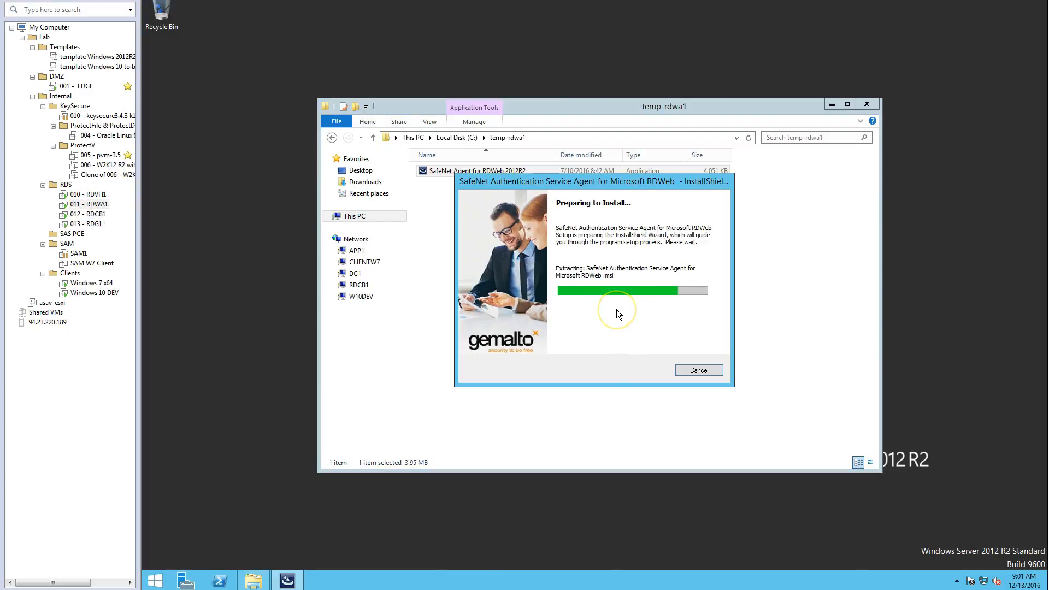
Complete the setup wizard to install the SafeNet Authentication Service Agent for Microsoft RDWeb
{"action": "left_click", "coordinate": [649, 372]}
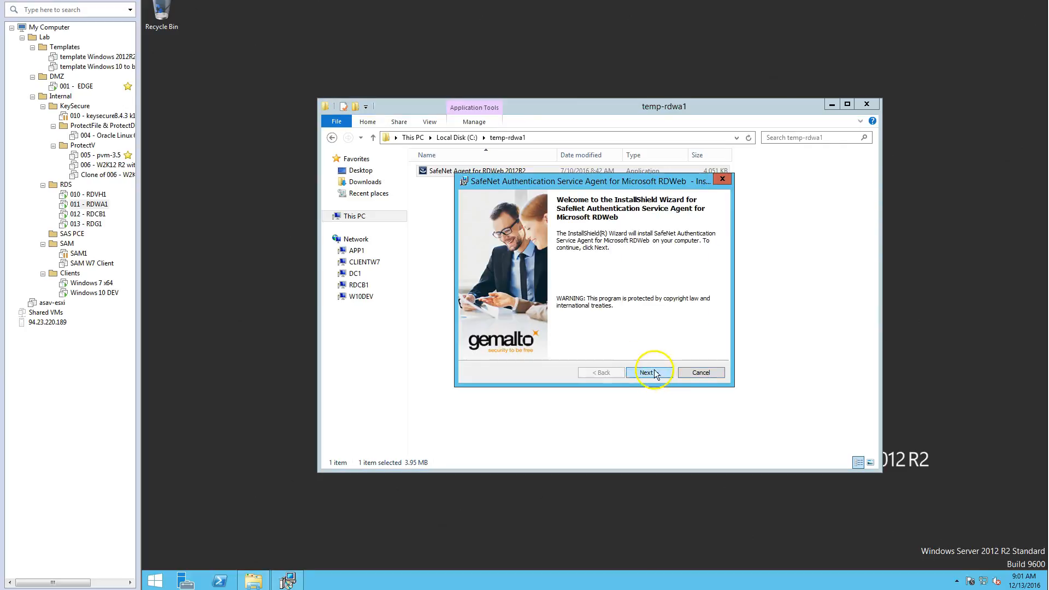
{"action": "left_click", "coordinate": [548, 327]}
{"action": "left_click", "coordinate": [646, 373]}
{"action": "left_click", "coordinate": [646, 373]}
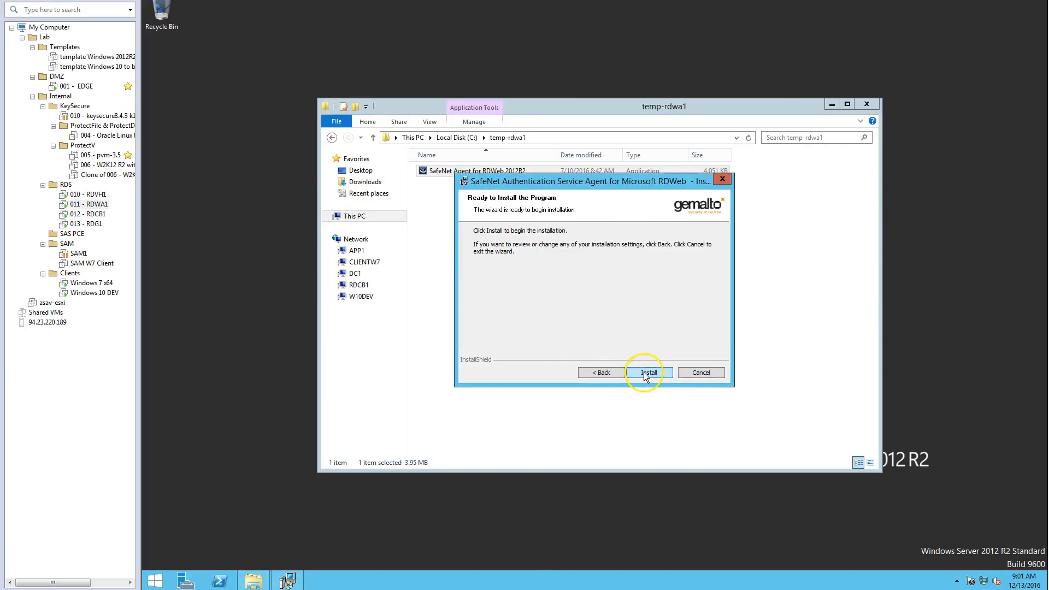
{"action": "left_click", "coordinate": [644, 373]}
{"action": "left_click", "coordinate": [648, 373]}
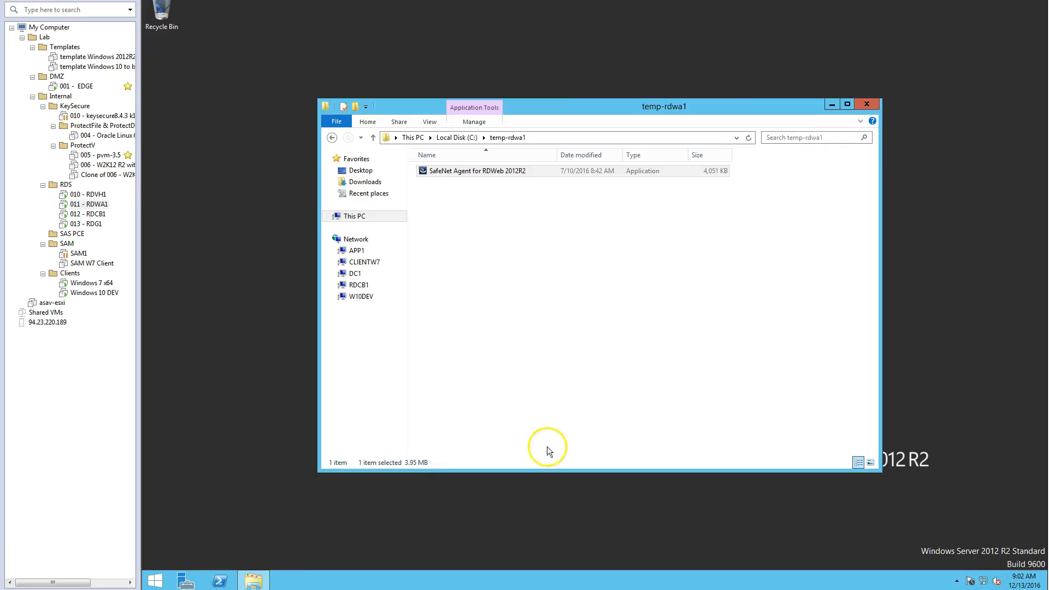
Launch the SafeNet Microsoft RDWeb Manager with administrator rights and allow it to make changes
{"action": "left_click", "coordinate": [154, 581]}
{"action": "left_click", "coordinate": [213, 567]}
{"action": "right_click", "coordinate": [597, 323]}
{"action": "left_click", "coordinate": [625, 345]}
{"action": "left_click", "coordinate": [210, 572]}
{"action": "left_click", "coordinate": [264, 447]}
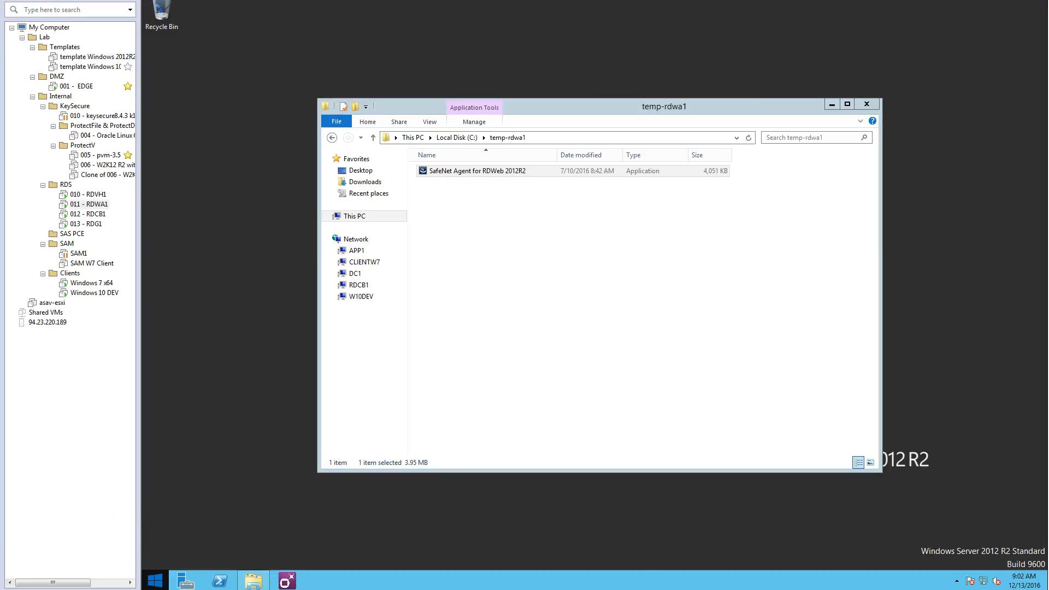
{"action": "left_click", "coordinate": [283, 577]}
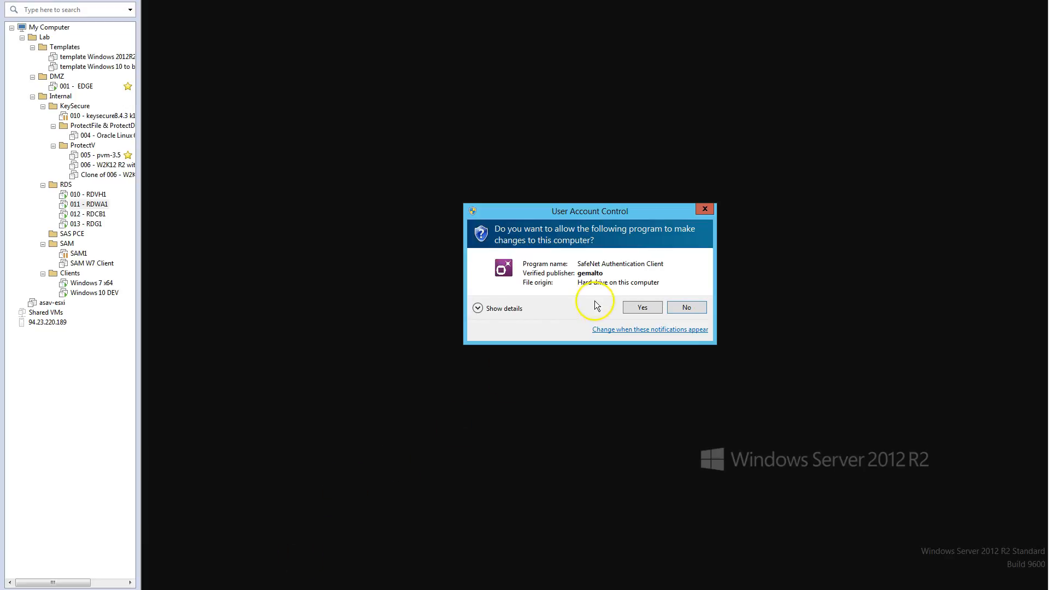
{"action": "left_click", "coordinate": [640, 307]}
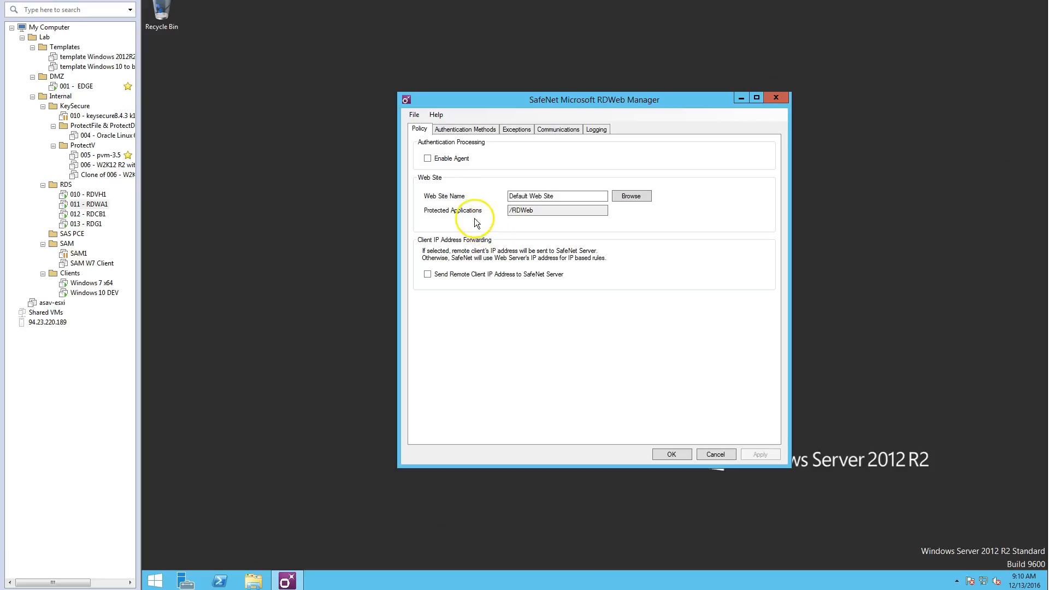
Enable the agent for the Default Web Site and go through the authentication methods and exceptions settings
{"action": "left_click", "coordinate": [427, 158]}
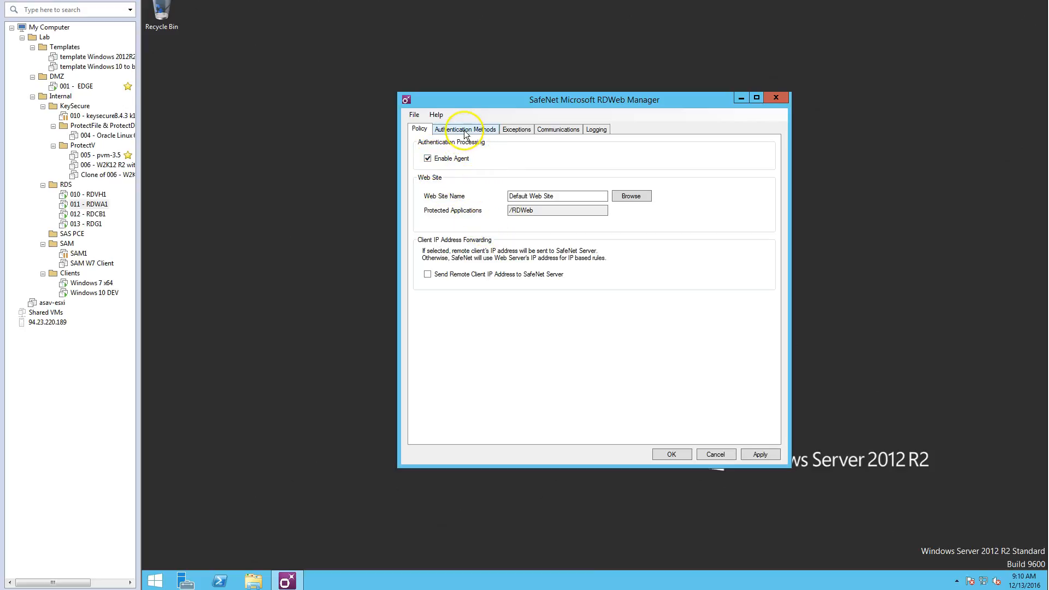
{"action": "left_click", "coordinate": [463, 130]}
{"action": "left_click", "coordinate": [462, 162]}
{"action": "left_click", "coordinate": [521, 131]}
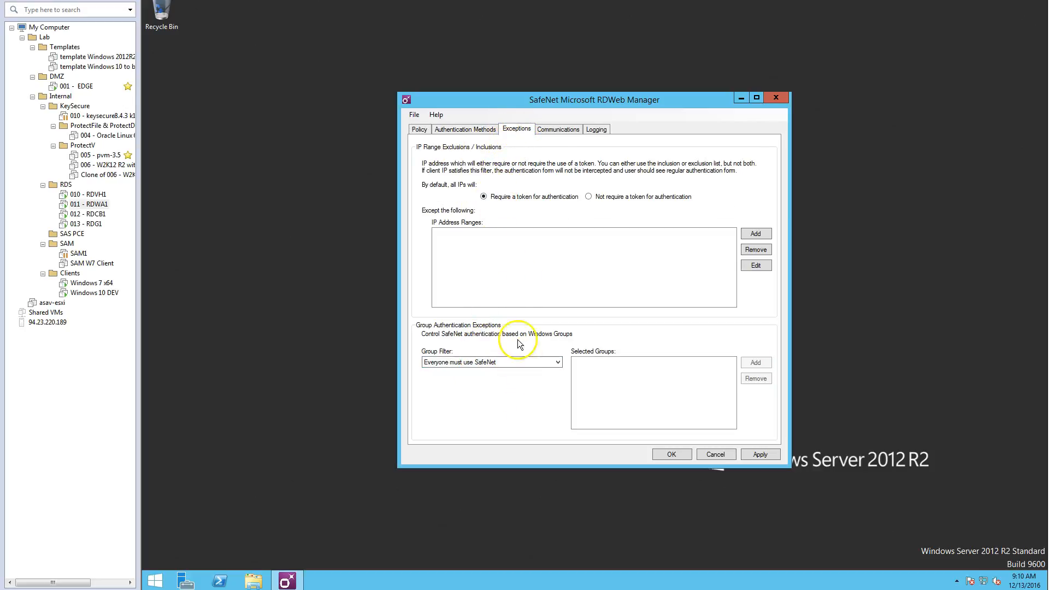
Set the primary server to agent1.safenet-inc.com and the failover server to agent2.safenet-inc.com, both using SSL
{"action": "left_click", "coordinate": [559, 131]}
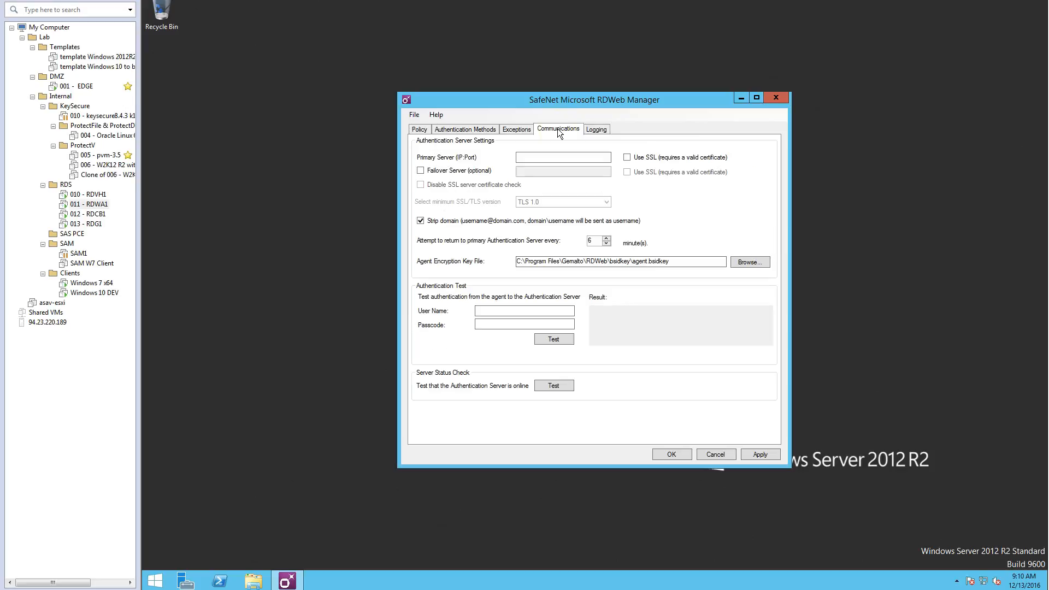
{"action": "left_click", "coordinate": [534, 155]}
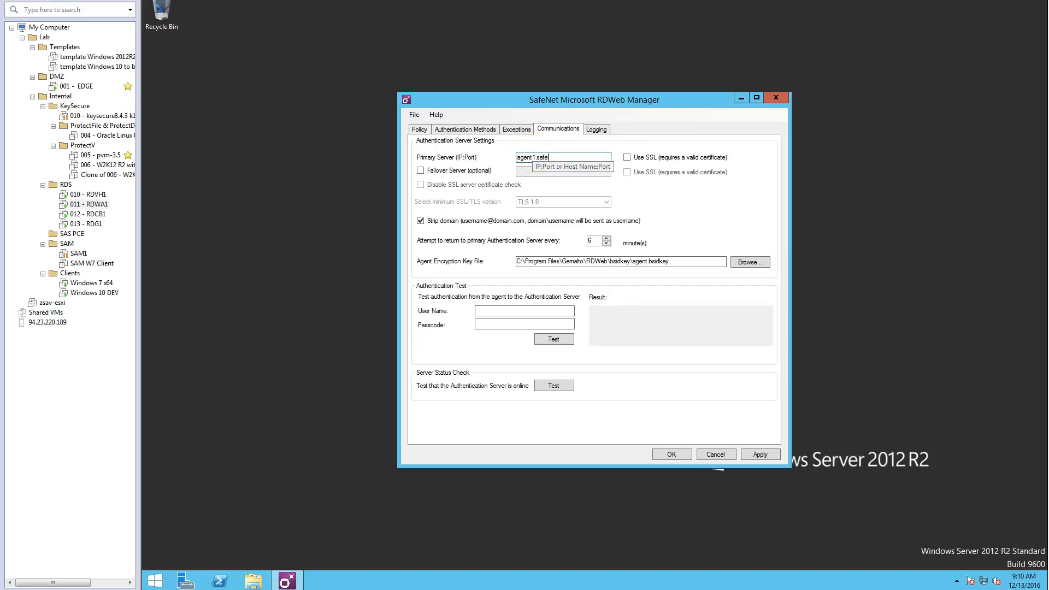
{"action": "left_click", "coordinate": [627, 158]}
{"action": "left_click", "coordinate": [420, 171]}
{"action": "left_click", "coordinate": [538, 173]}
{"action": "type", "text": "agent2.safenet-inc.com"}
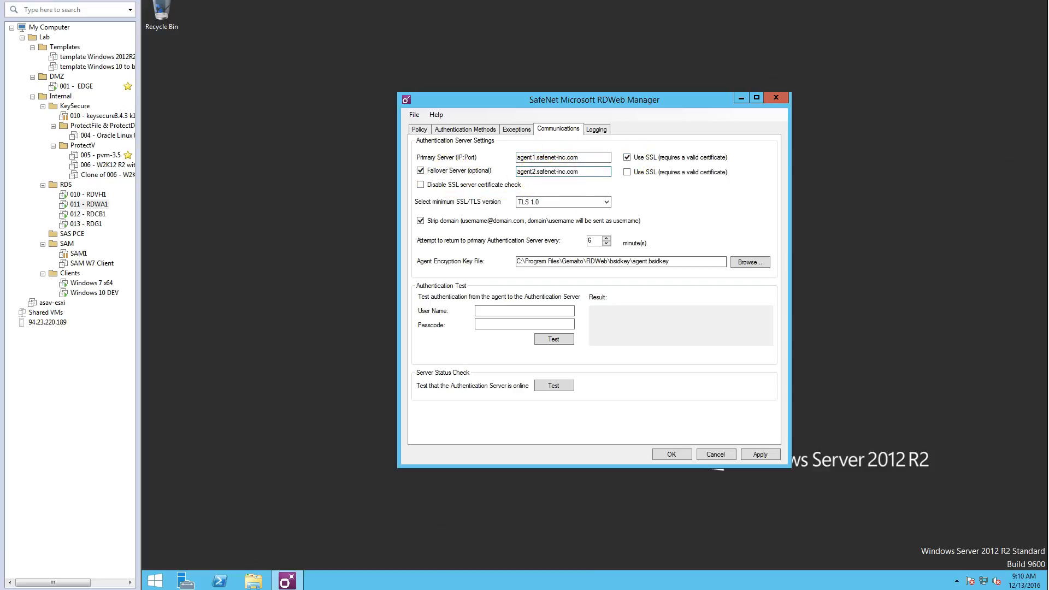
{"action": "left_click", "coordinate": [626, 172]}
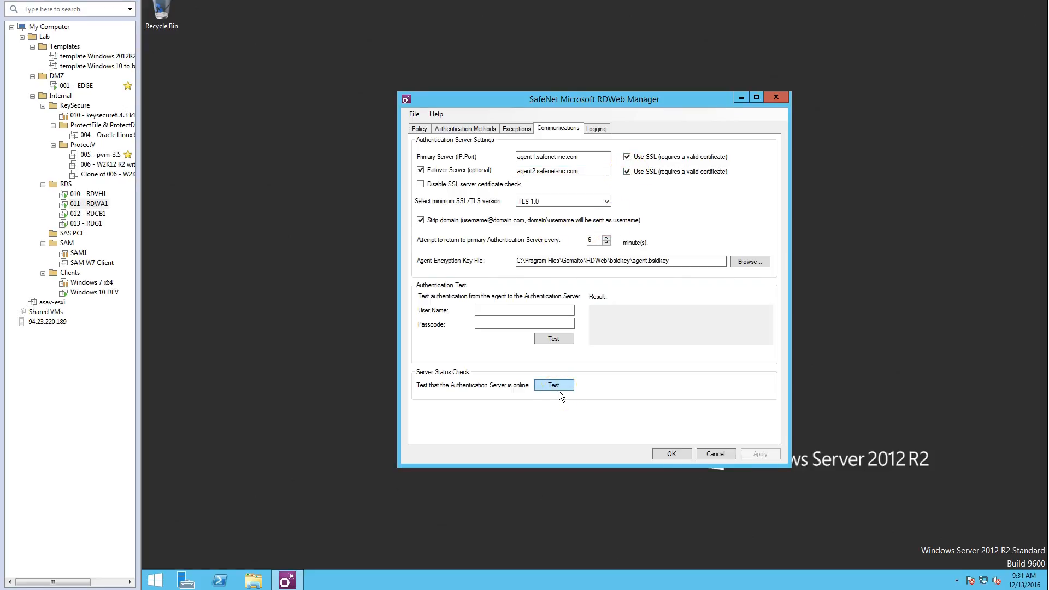
Test that the authentication server is online, and test authentication with user name sasuser1 and the user's passcode
{"action": "left_click", "coordinate": [559, 388]}
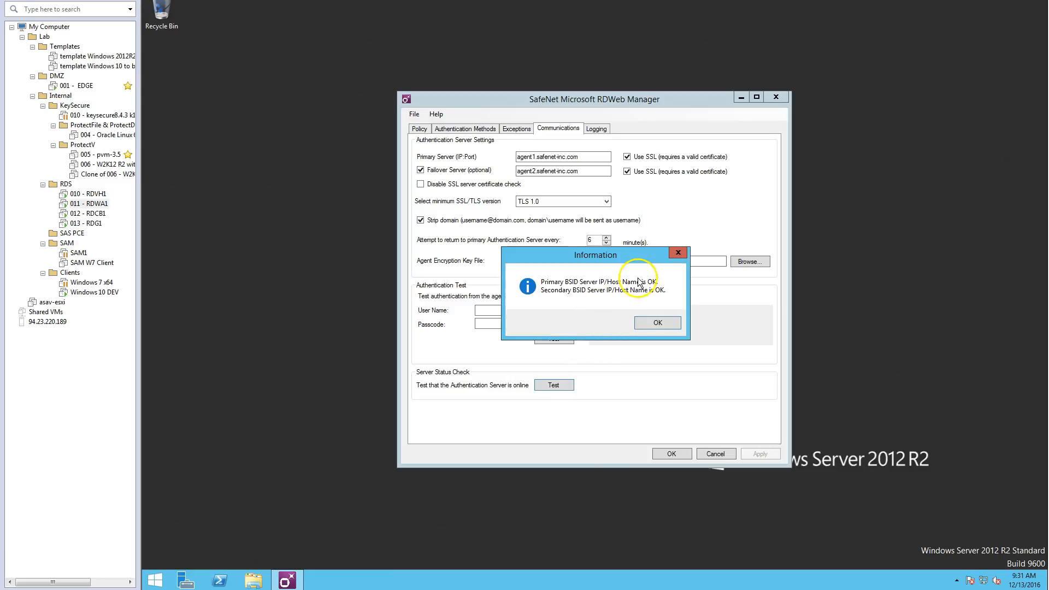
{"action": "left_click", "coordinate": [658, 322]}
{"action": "left_click", "coordinate": [511, 310]}
{"action": "type", "text": "sasuser1"}
{"action": "key", "text": "Tab"}
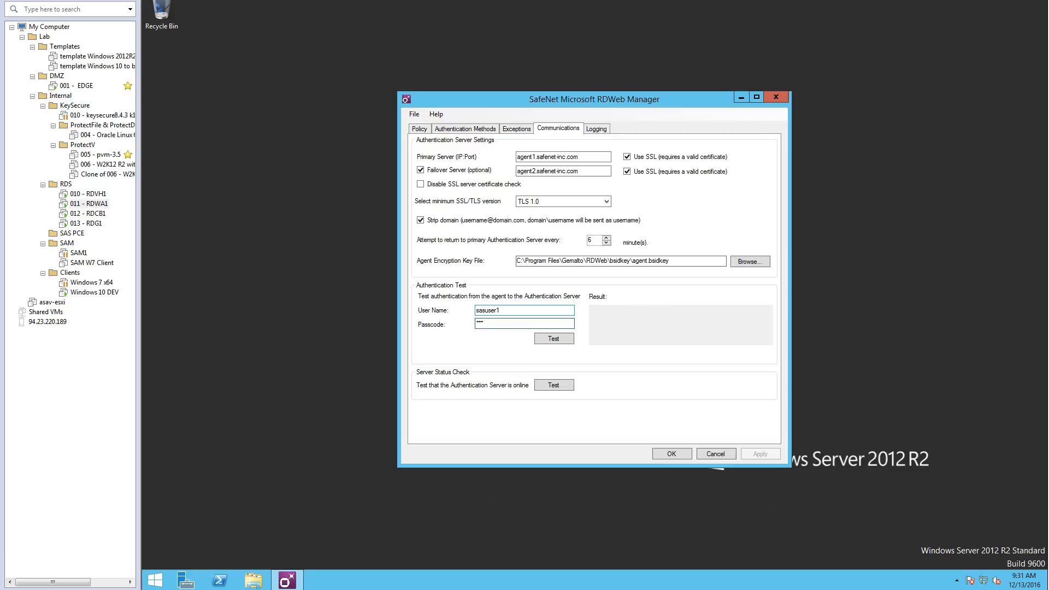
{"action": "left_click", "coordinate": [567, 341]}
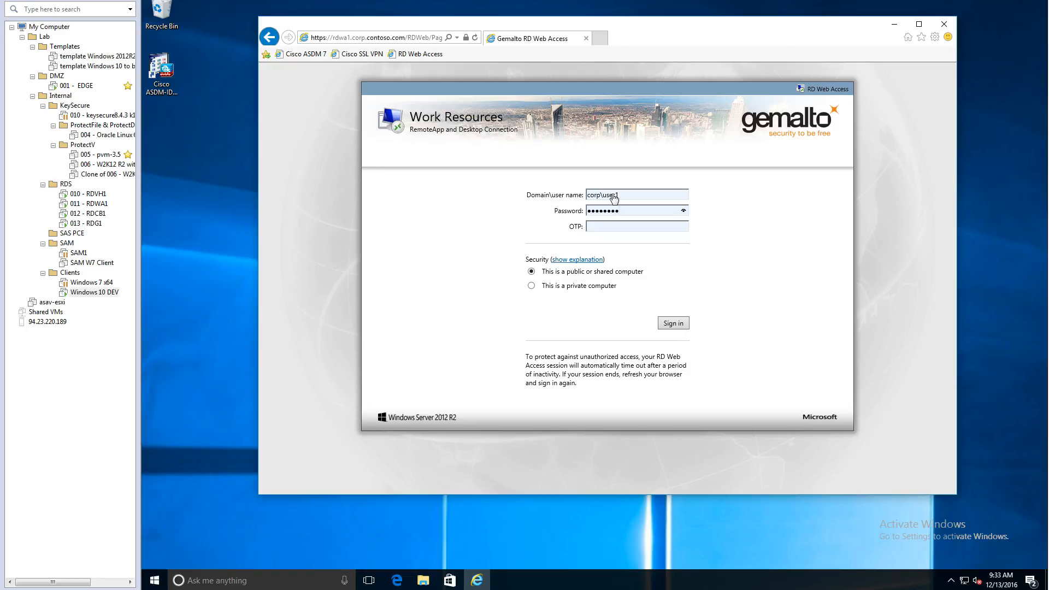
Sign in to the Gemalto RD Web Access page from Windows 10 DEV with the one-time password, and connect to Managed Pool W10
{"action": "type", "text": "0"}
{"action": "left_click", "coordinate": [673, 323]}
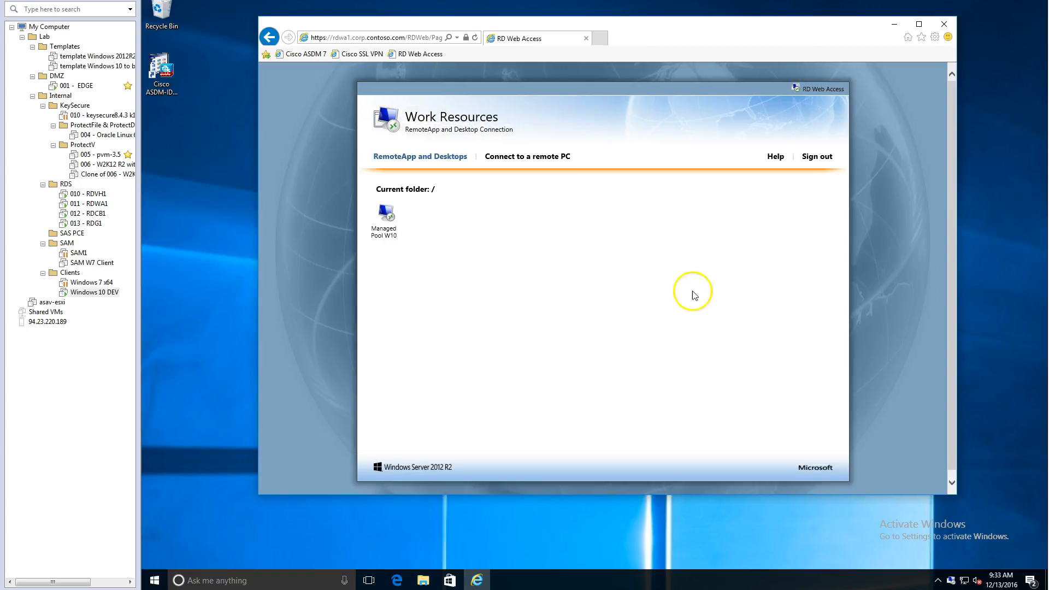
{"action": "left_click", "coordinate": [386, 216]}
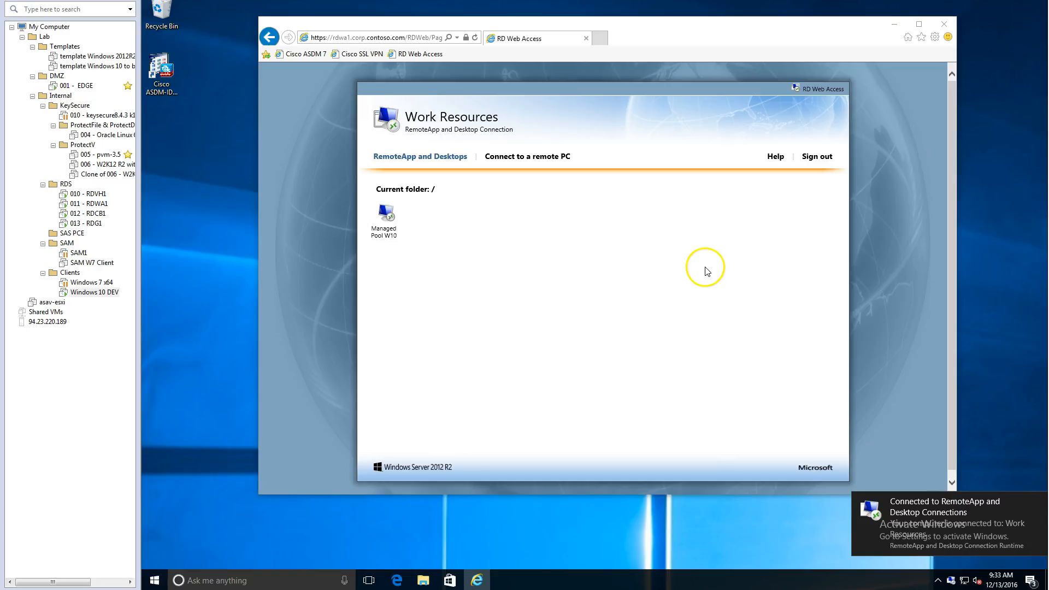
{"action": "left_click", "coordinate": [659, 339]}
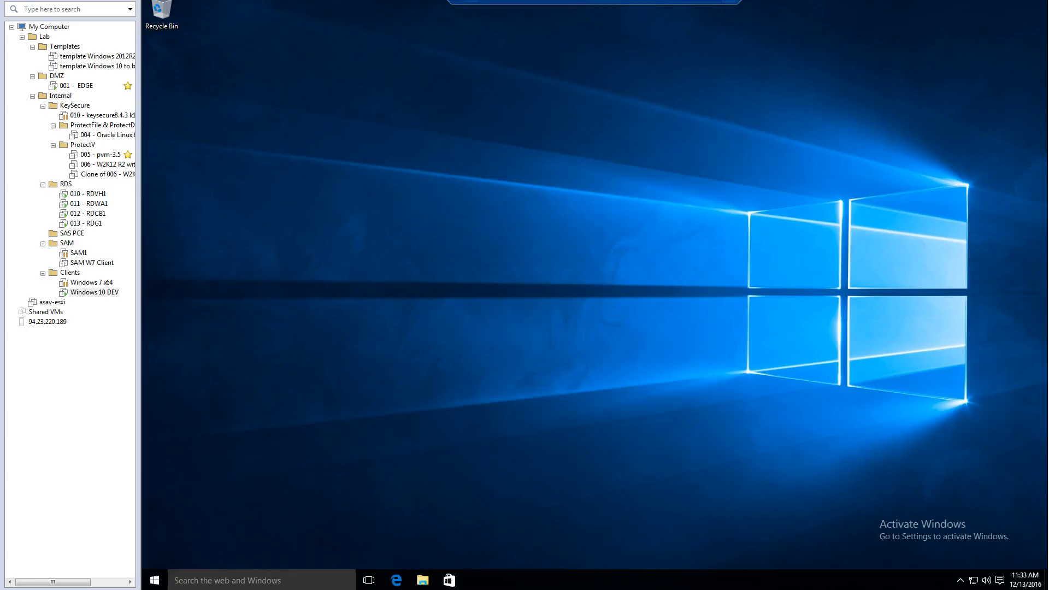
Disconnect the remote session and open the %TEMP% folder in File Explorer
{"action": "left_click", "coordinate": [628, 307]}
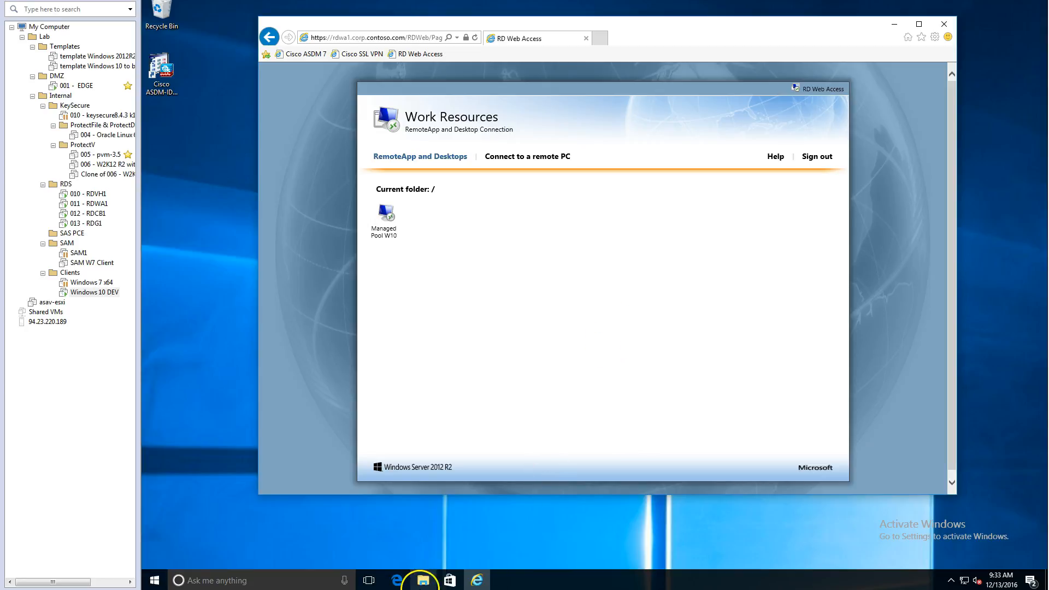
{"action": "mouse_move", "coordinate": [423, 583]}
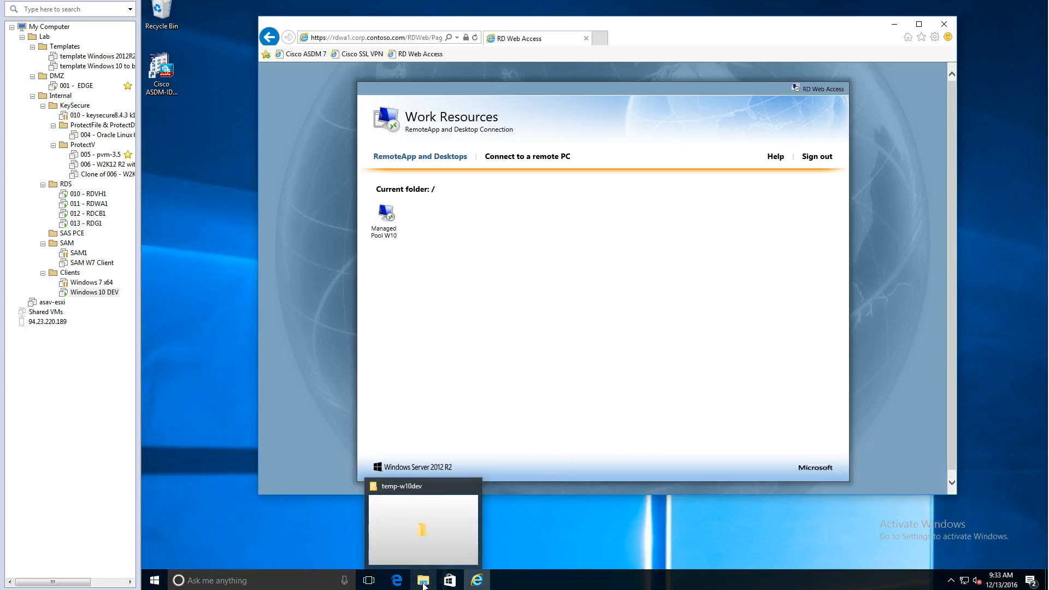
{"action": "left_click", "coordinate": [423, 583]}
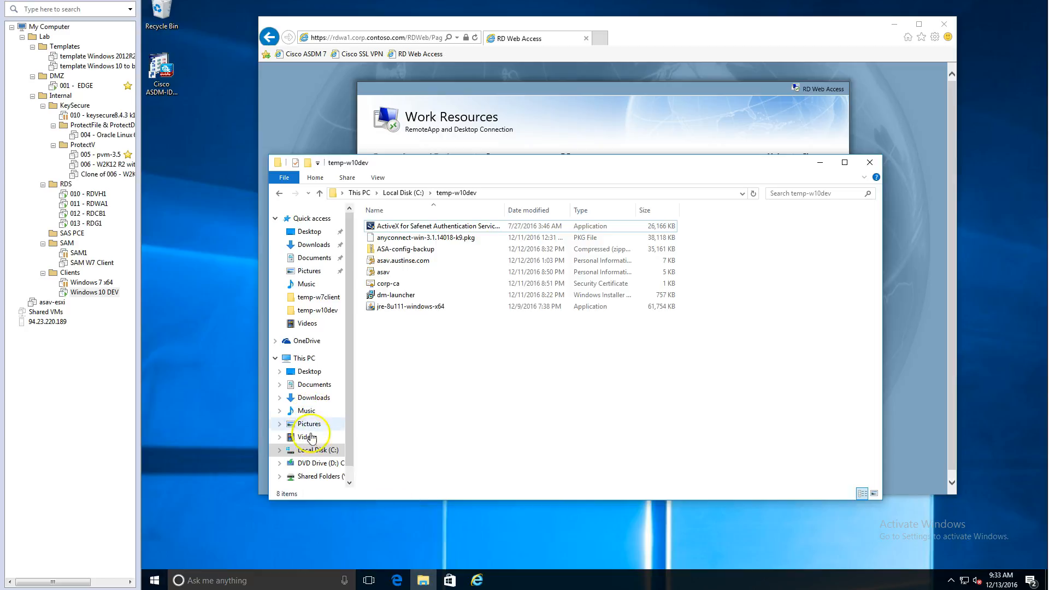
{"action": "left_click", "coordinate": [500, 193]}
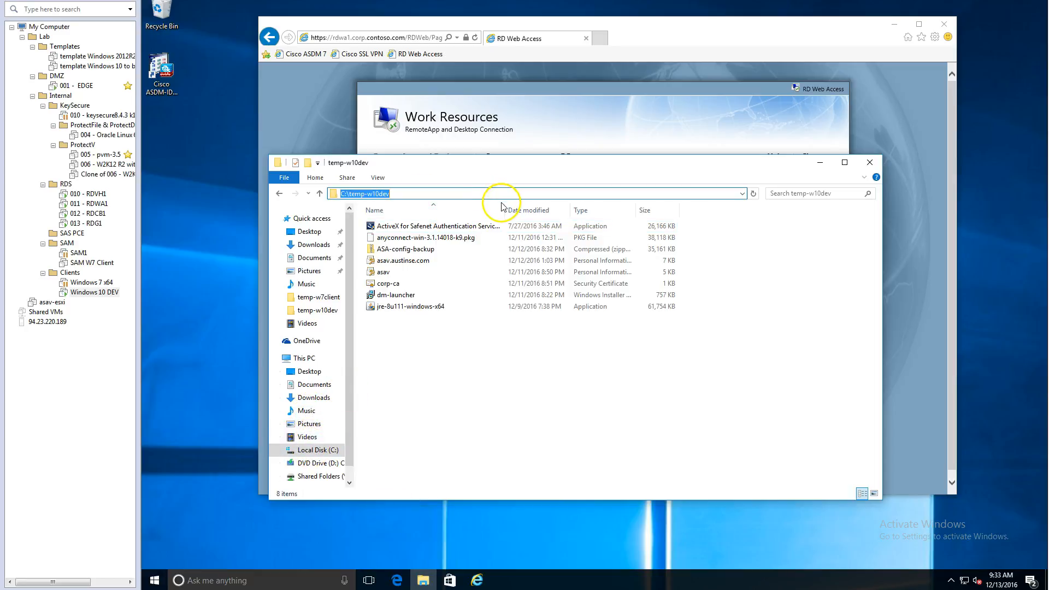
{"action": "type", "text": "%TE"}
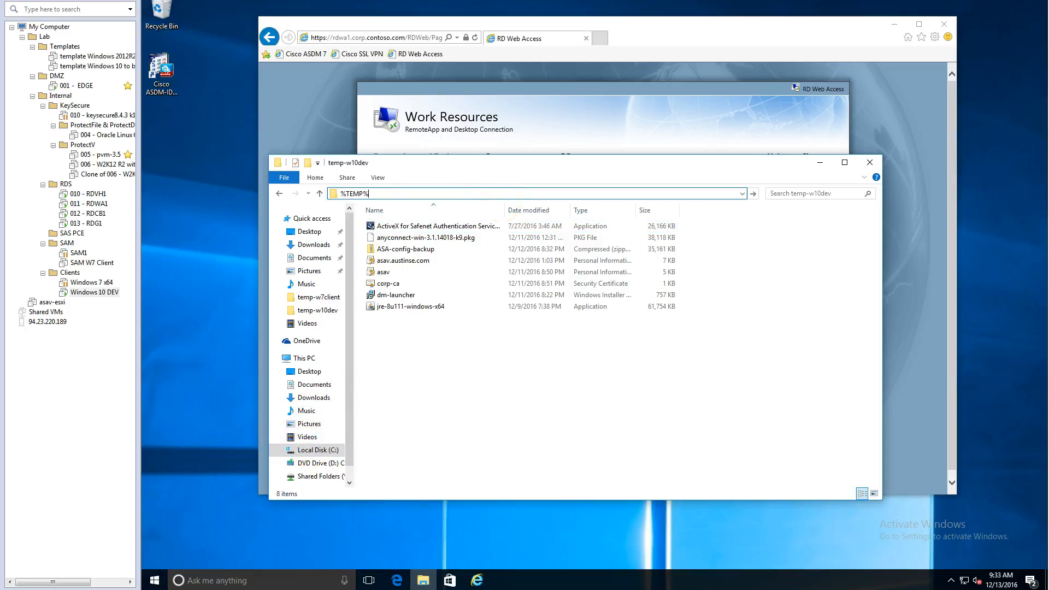
{"action": "type", "text": "MP%"}
{"action": "key", "text": "Return"}
Open the TSPORTAL remote desktop file in the Temp folder and connect to the remote computer
{"action": "left_click", "coordinate": [426, 444]}
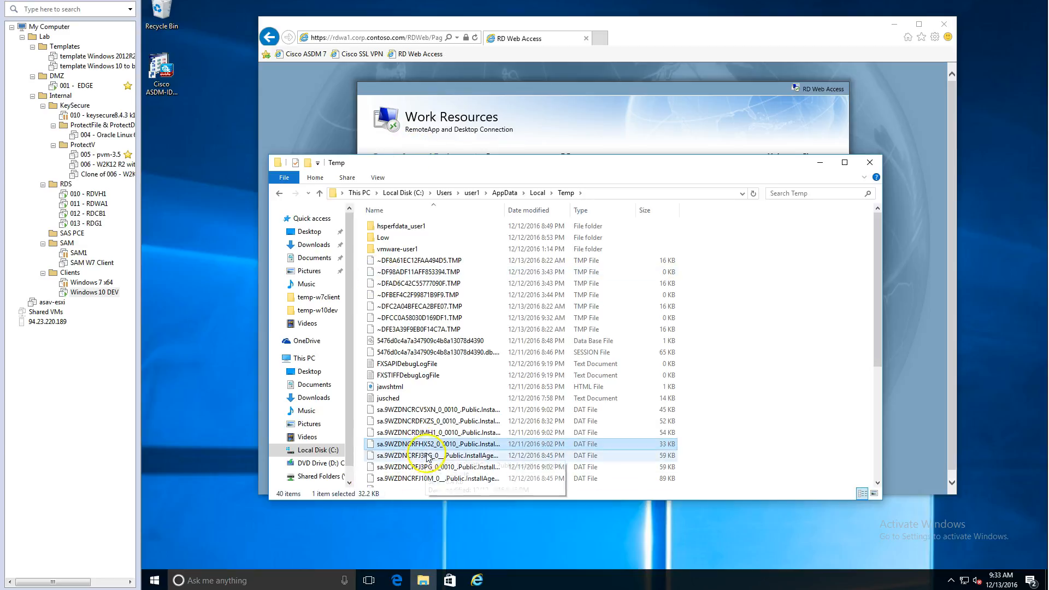
{"action": "scroll", "coordinate": [427, 456], "scroll_direction": "down", "scroll_amount": 4}
{"action": "left_click", "coordinate": [417, 447]}
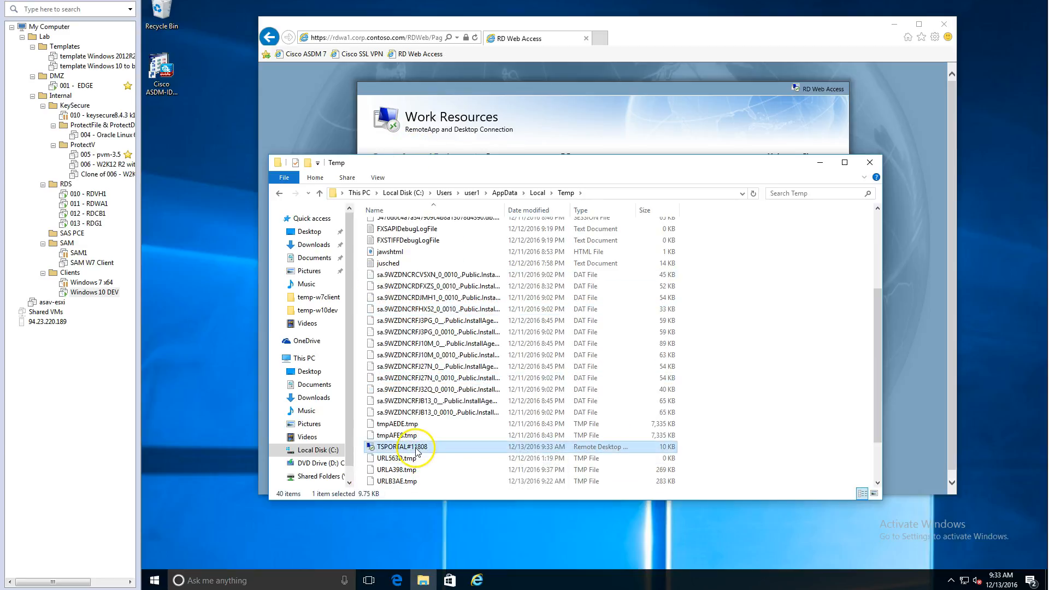
{"action": "double_click", "coordinate": [420, 448]}
{"action": "left_click", "coordinate": [658, 351]}
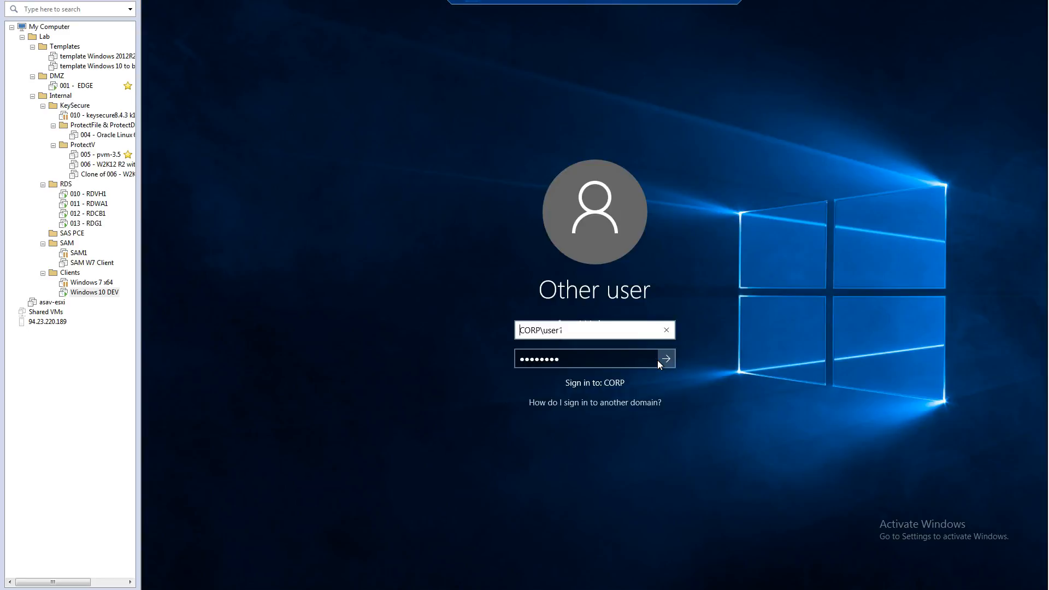
Disconnect the remote session opened from the temporary file and sign out of RD Web Access
{"action": "left_click", "coordinate": [657, 359]}
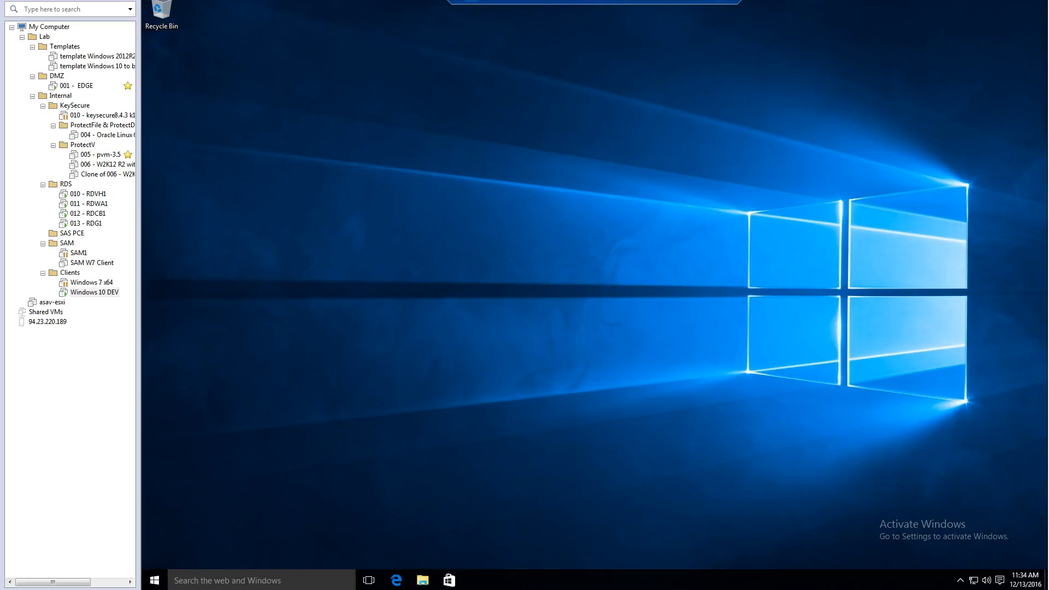
{"action": "left_click", "coordinate": [628, 309]}
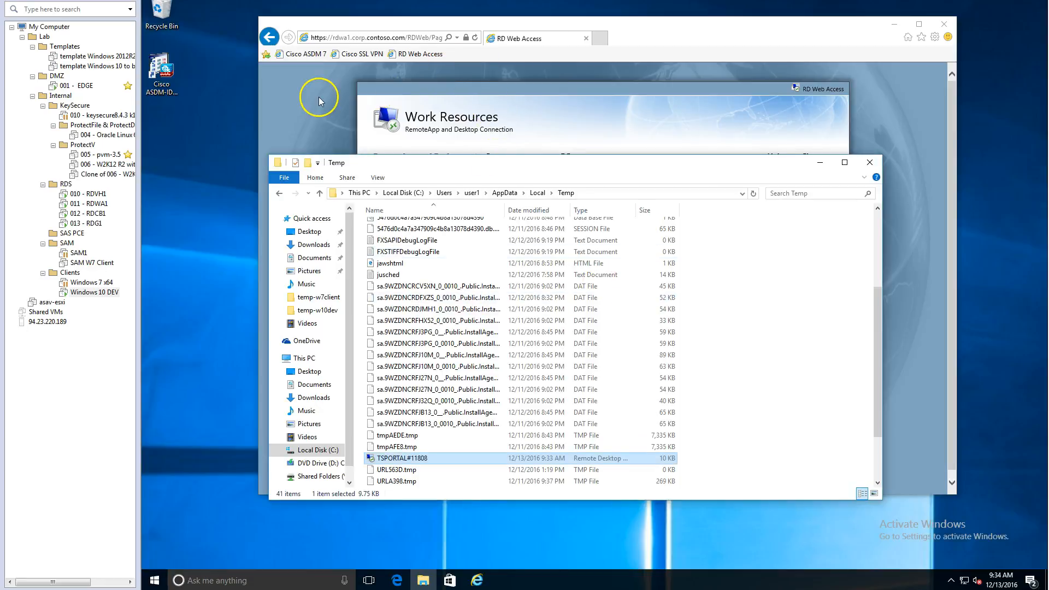
{"action": "left_click", "coordinate": [320, 102]}
{"action": "left_click", "coordinate": [815, 157]}
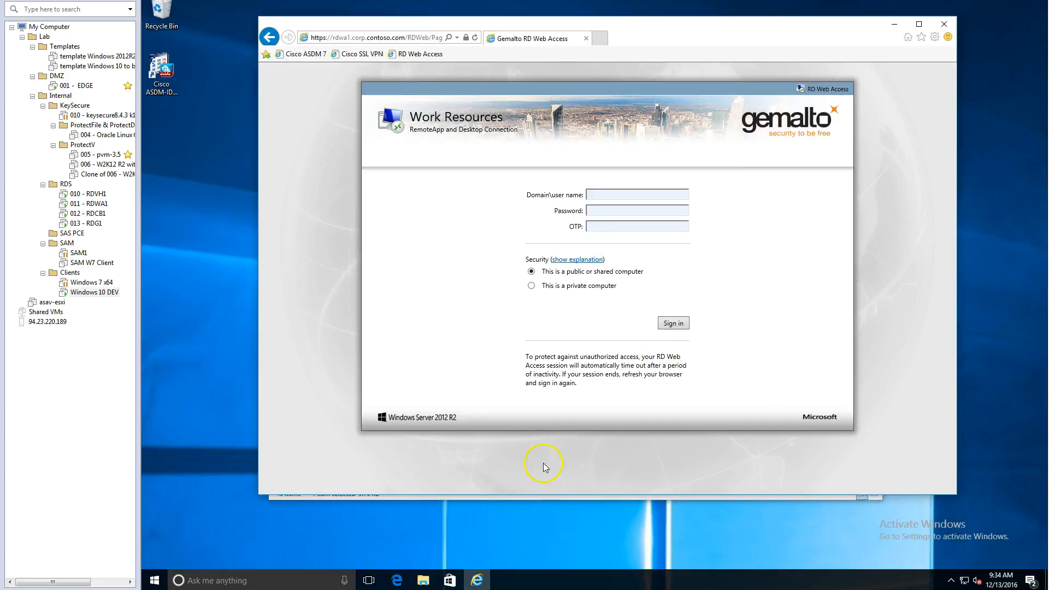
Connect with the TSPORTAL remote desktop file while signed out of the web page, entering the account password, and disconnect the session
{"action": "left_click", "coordinate": [423, 579]}
{"action": "double_click", "coordinate": [435, 445]}
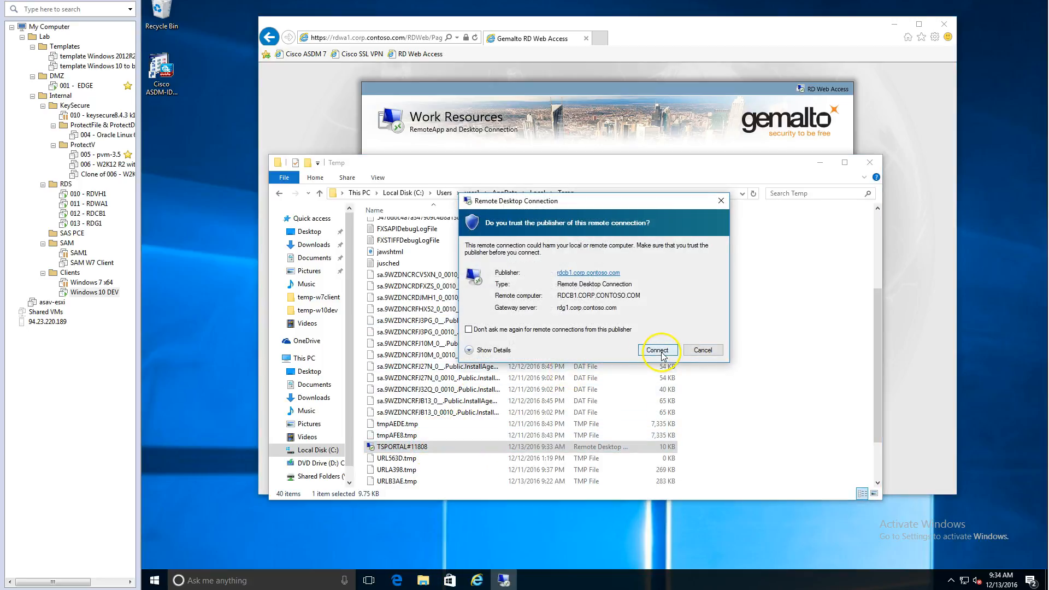
{"action": "left_click", "coordinate": [662, 353]}
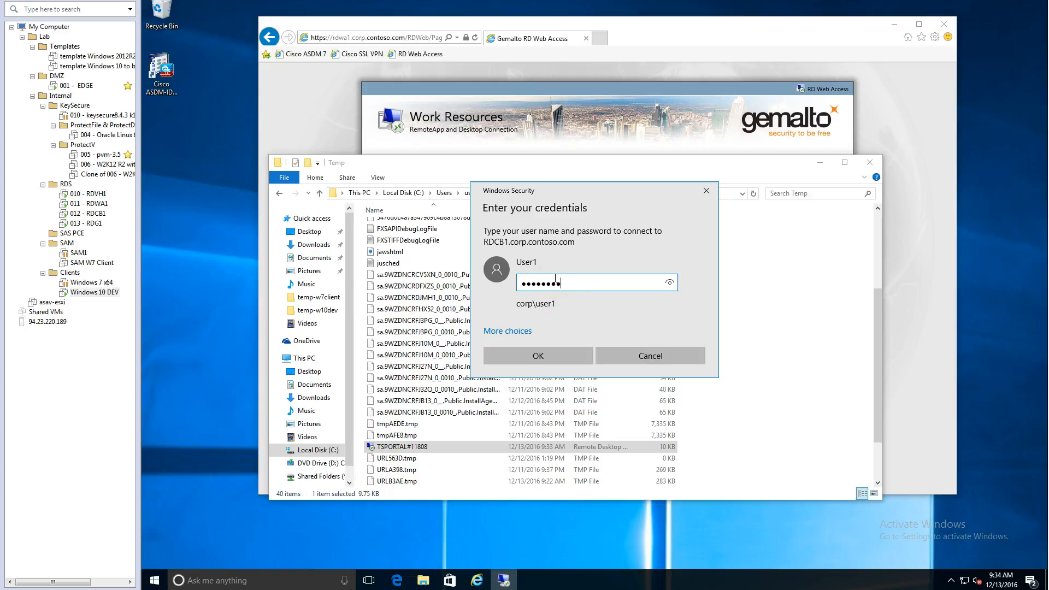
{"action": "key", "text": "Return"}
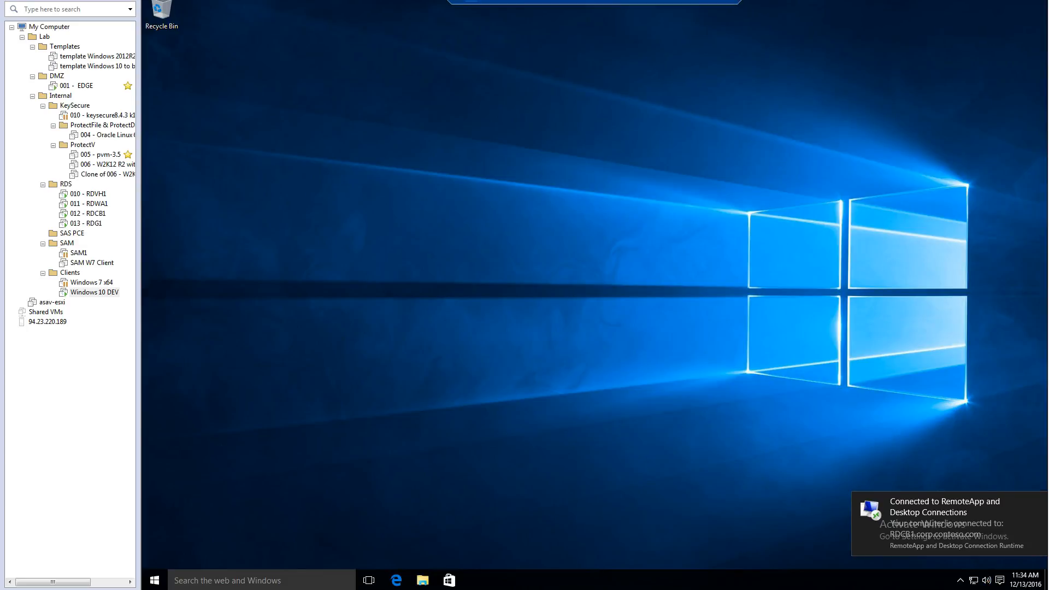
{"action": "left_click", "coordinate": [627, 310]}
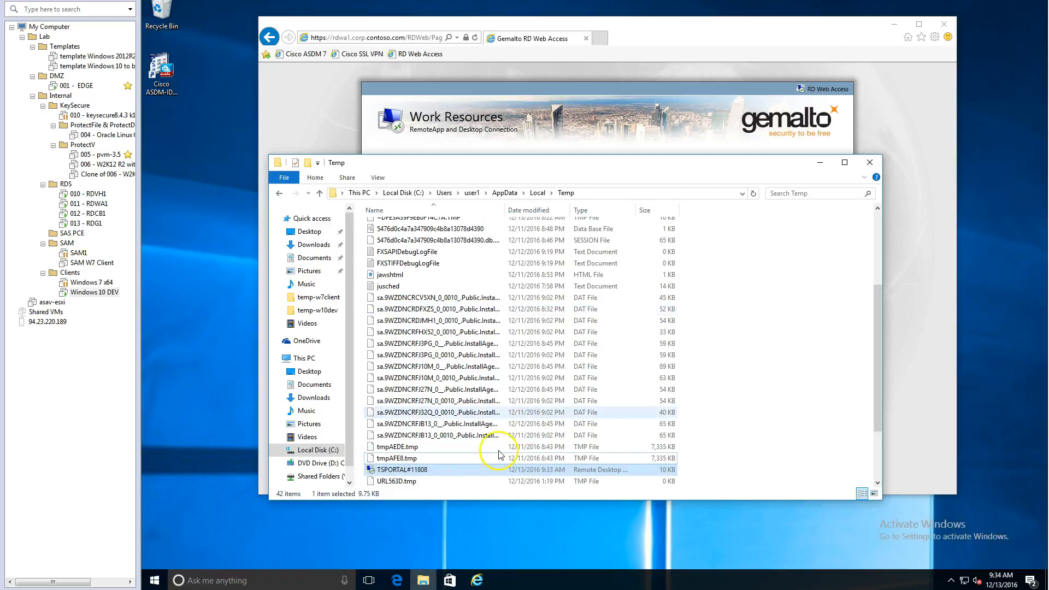
{"action": "scroll", "coordinate": [385, 475], "scroll_direction": "down", "scroll_amount": 1}
Switch to the PowerPoint diagram and paste the orange gear agent icon beside RD Web Access and beside RD Gateway
{"action": "key", "text": "ctrl+v"}
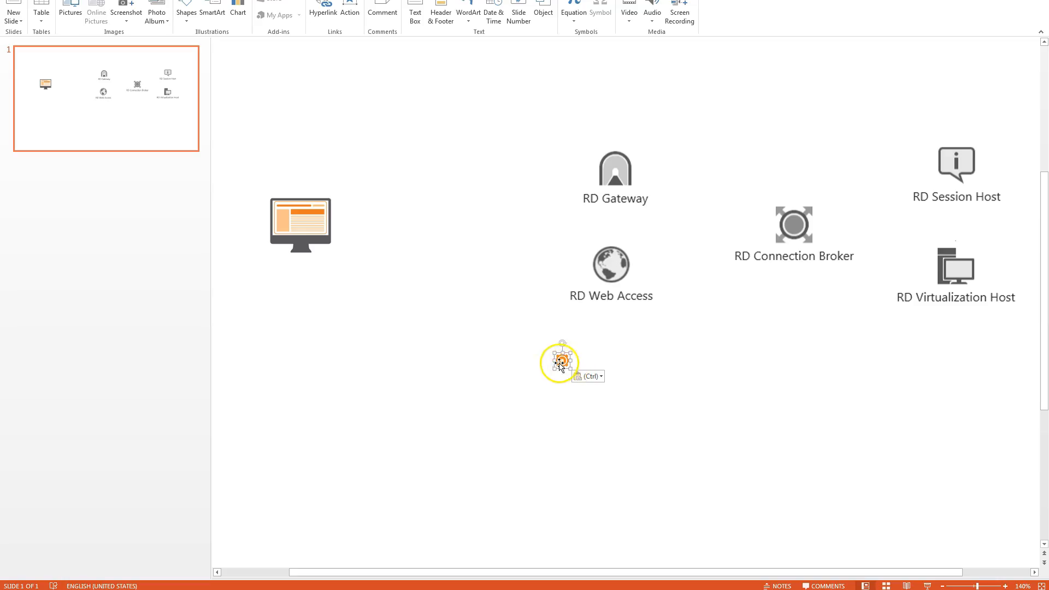
{"action": "left_click_drag", "start_coordinate": [558, 361], "coordinate": [582, 279]}
{"action": "left_click", "coordinate": [612, 361]}
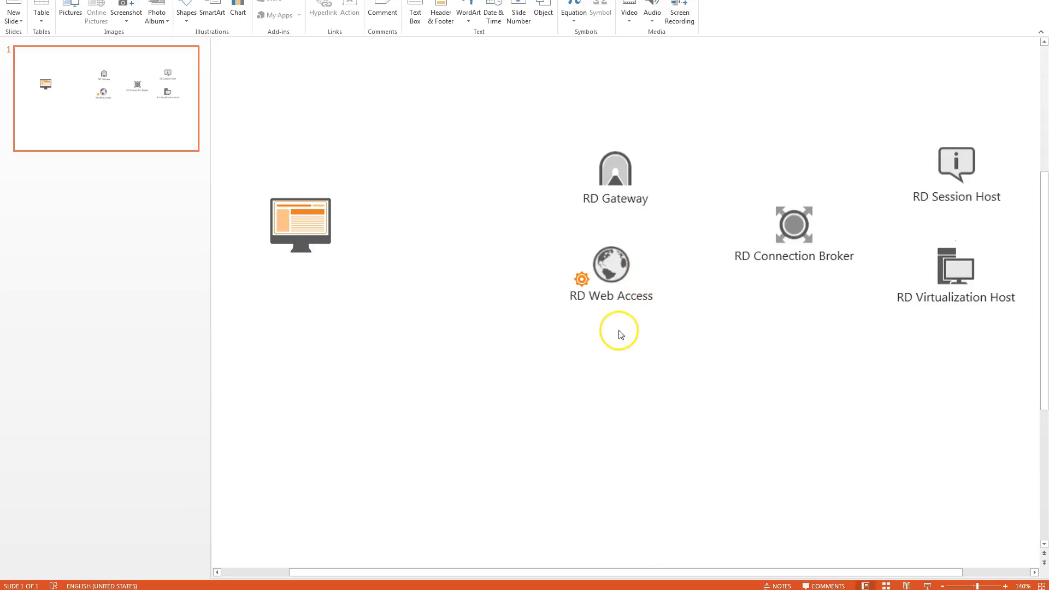
{"action": "key", "text": "ctrl+v"}
{"action": "left_click_drag", "start_coordinate": [566, 351], "coordinate": [588, 180]}
{"action": "left_click", "coordinate": [566, 206]}
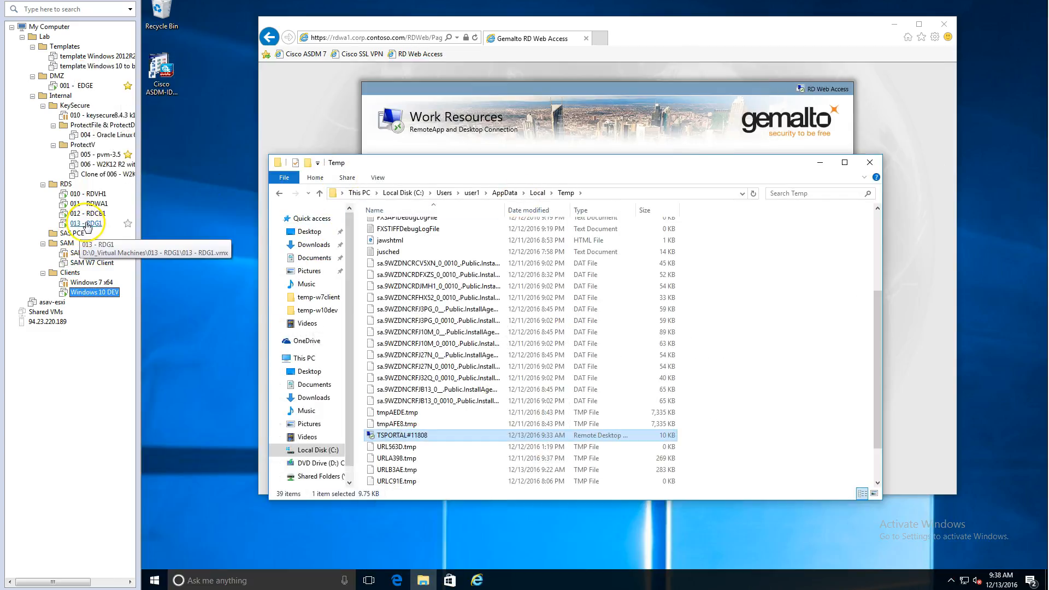
View the SAS RDG Update Configuration for Cert tool on the 013 - RDG1 and 011 - RDWA1 servers, closing it on each
{"action": "left_click", "coordinate": [85, 225]}
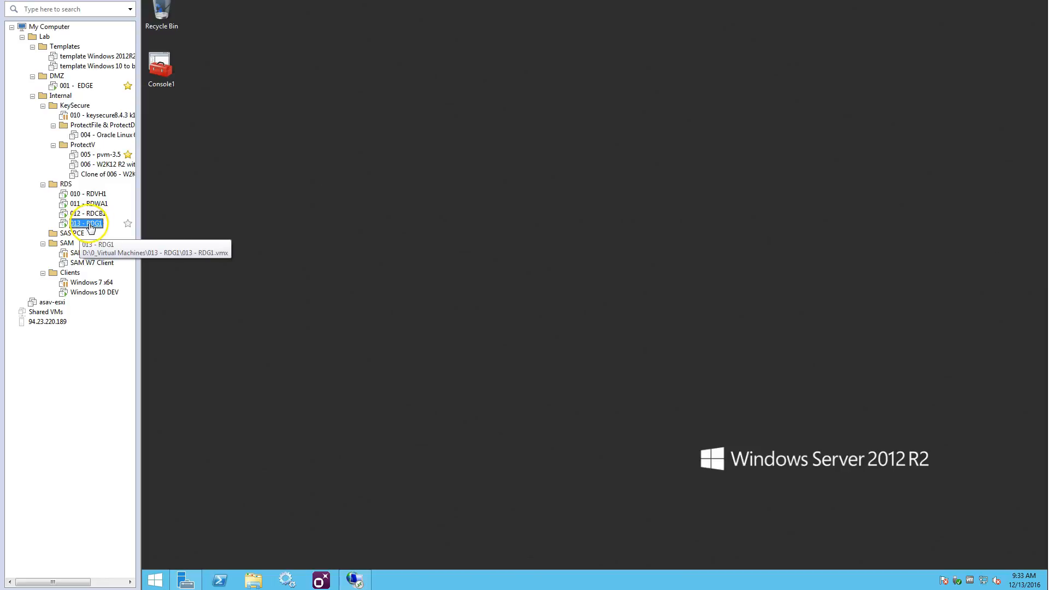
{"action": "left_click", "coordinate": [322, 581]}
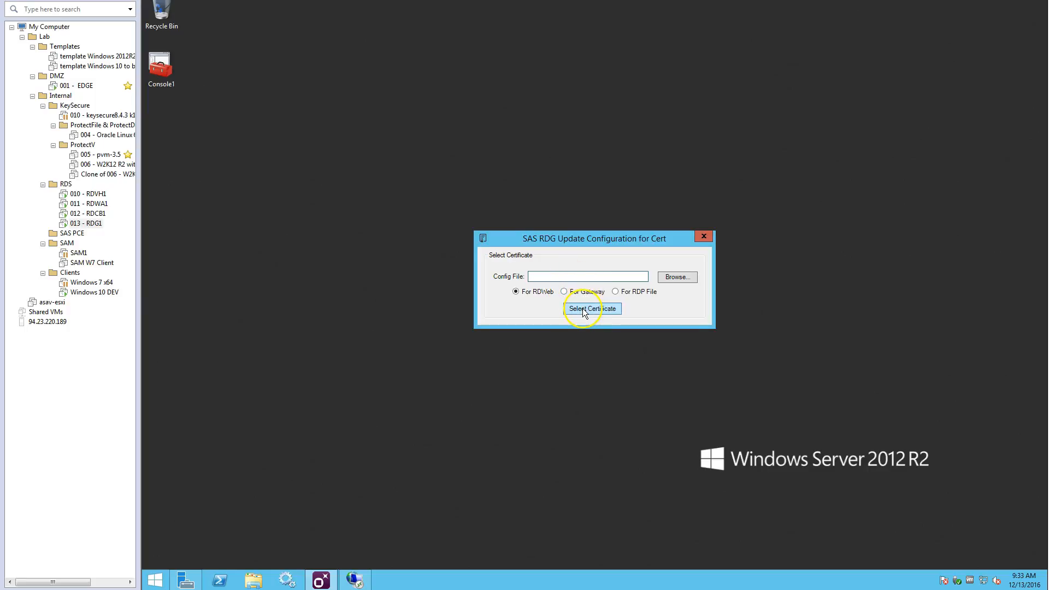
{"action": "left_click", "coordinate": [705, 237]}
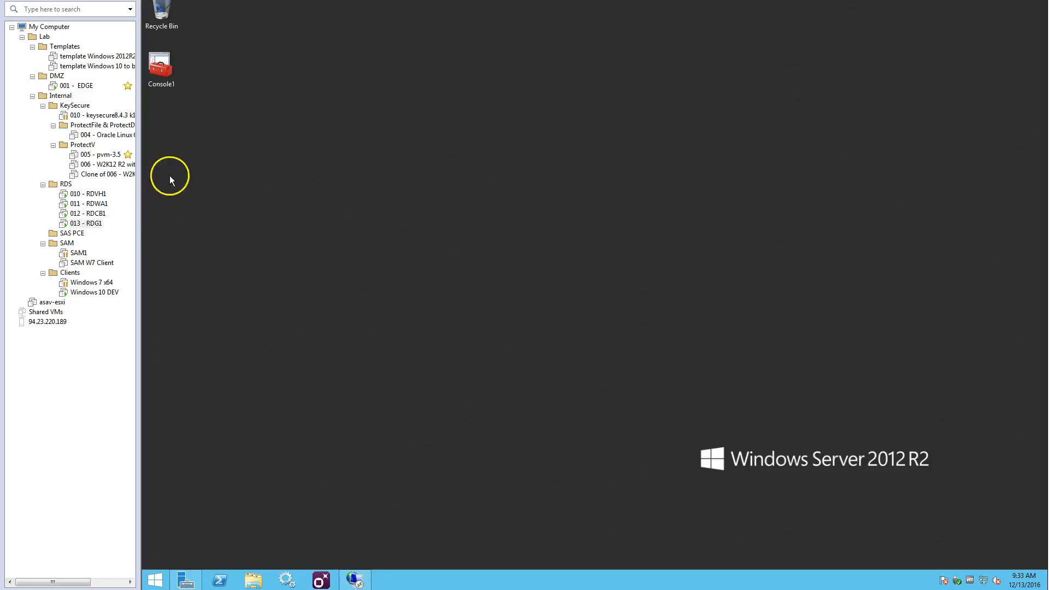
{"action": "left_click", "coordinate": [89, 204]}
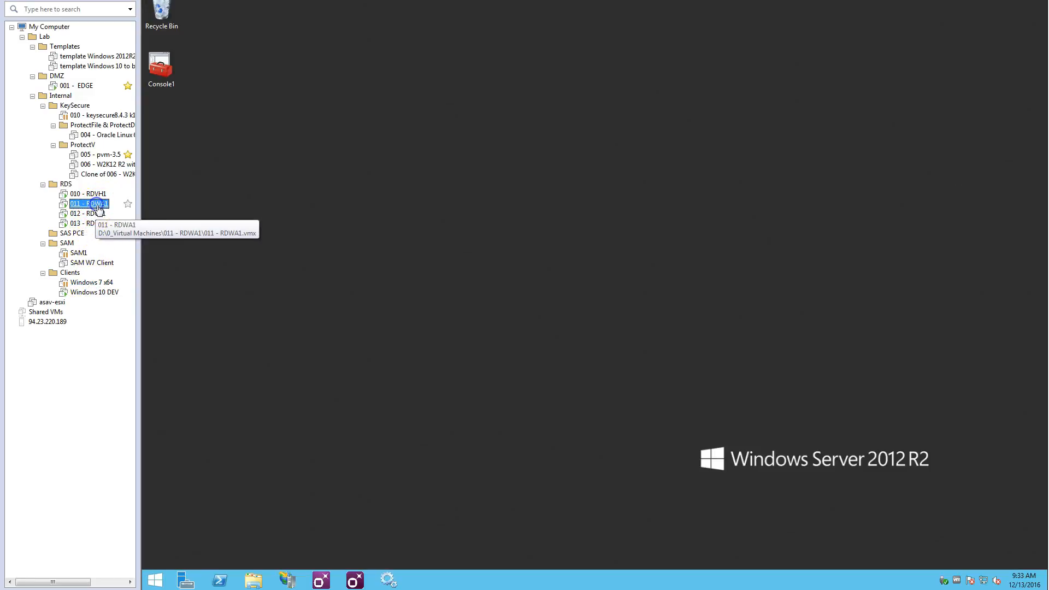
{"action": "left_click", "coordinate": [356, 579]}
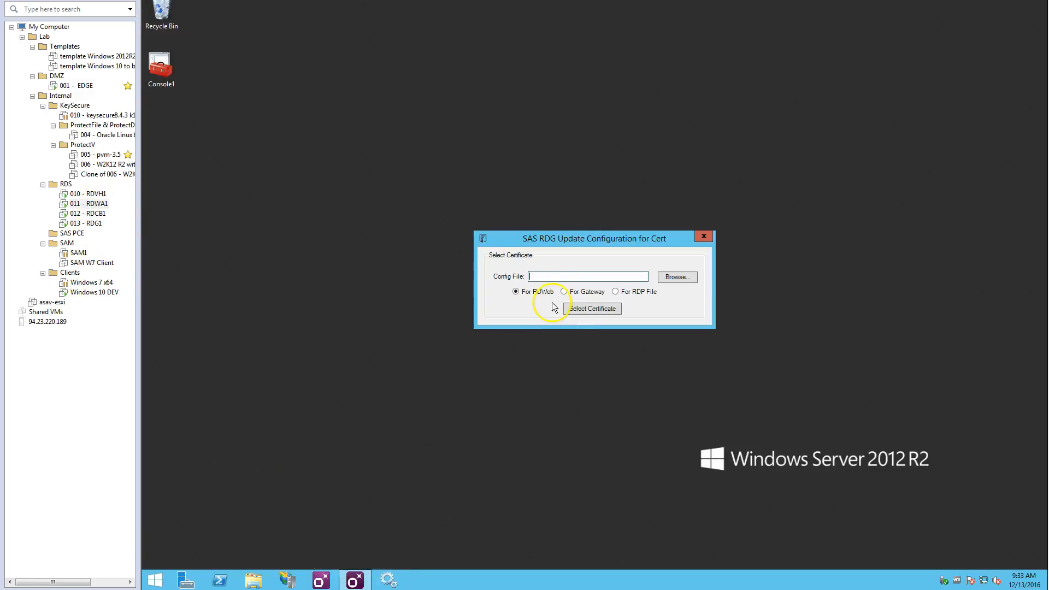
{"action": "left_click", "coordinate": [704, 236]}
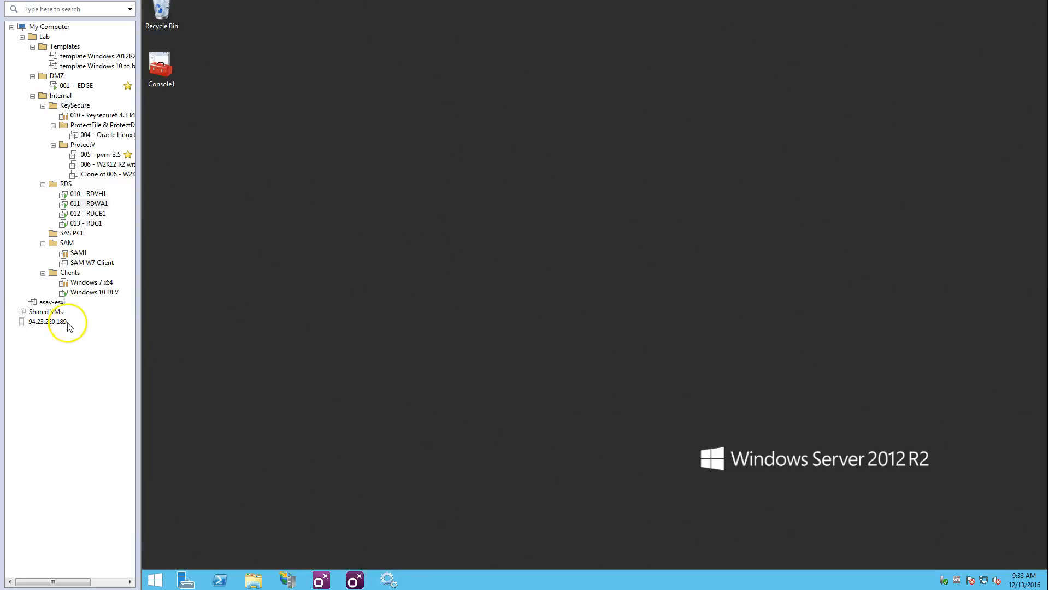
On Windows 10 DEV, sign in to RD Web Access as corp\user1 with the account password and OTP, and open Managed Pool W10
{"action": "left_click", "coordinate": [83, 295]}
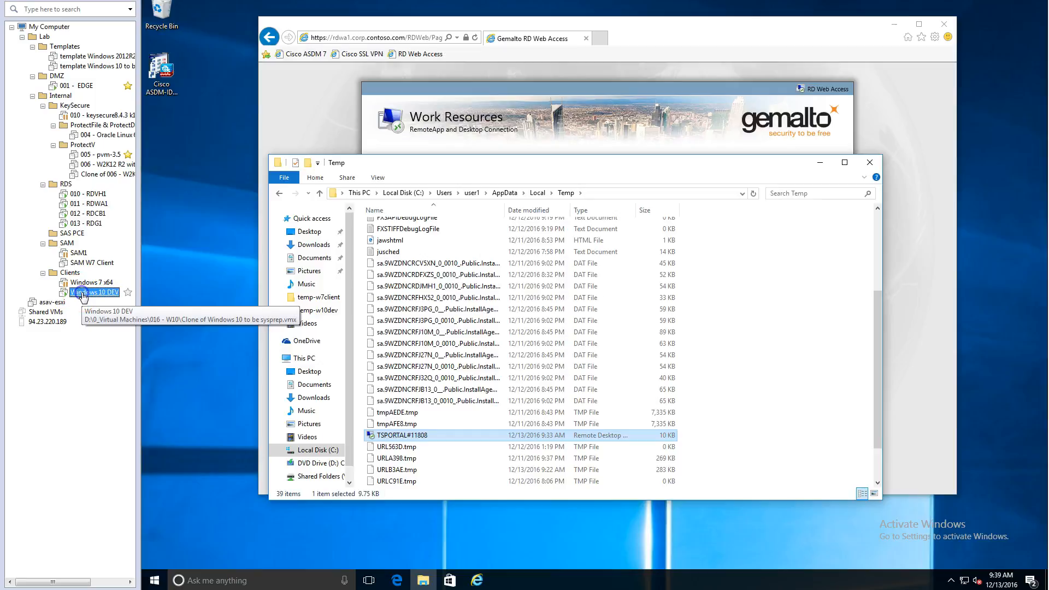
{"action": "left_click", "coordinate": [822, 166]}
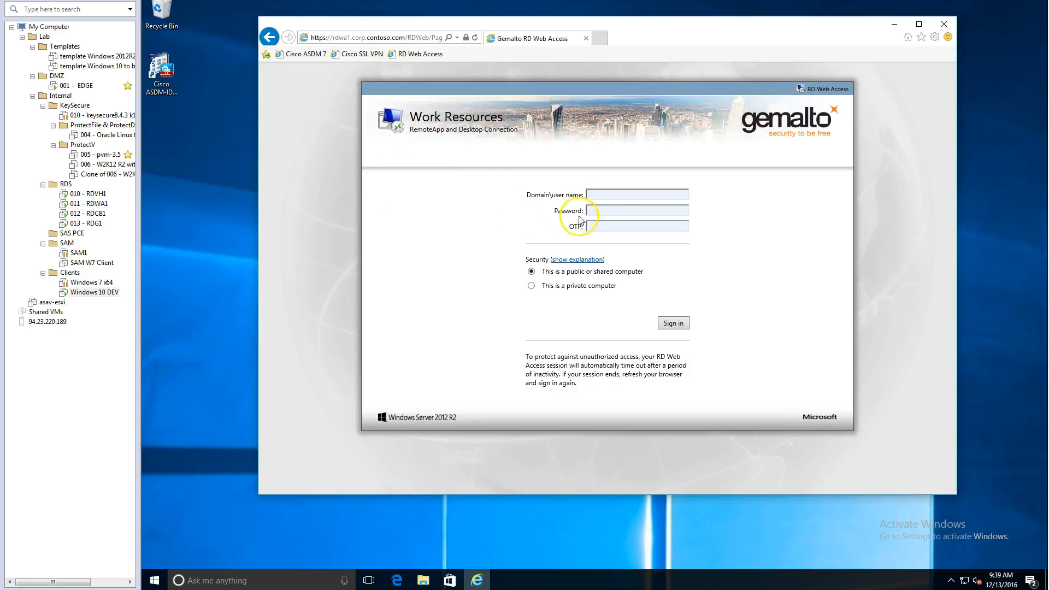
{"action": "left_click", "coordinate": [604, 196]}
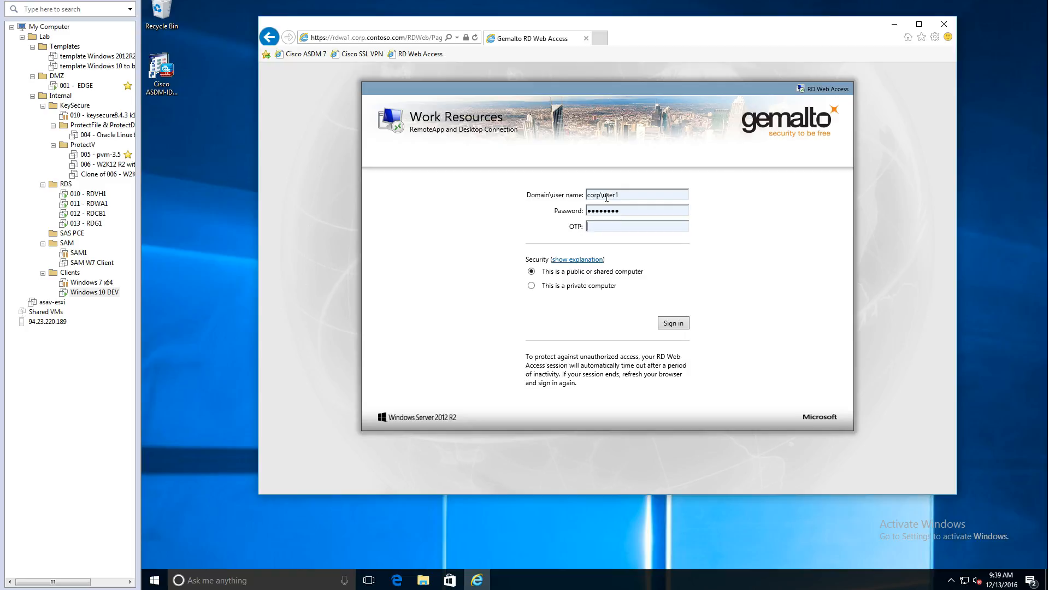
{"action": "key", "text": "Return"}
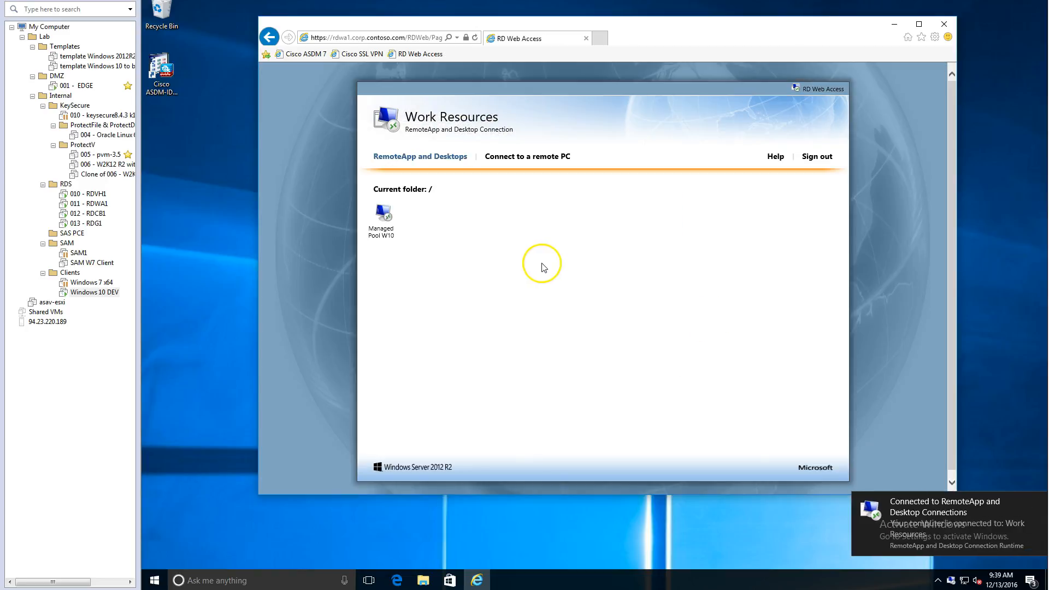
{"action": "left_click", "coordinate": [375, 227]}
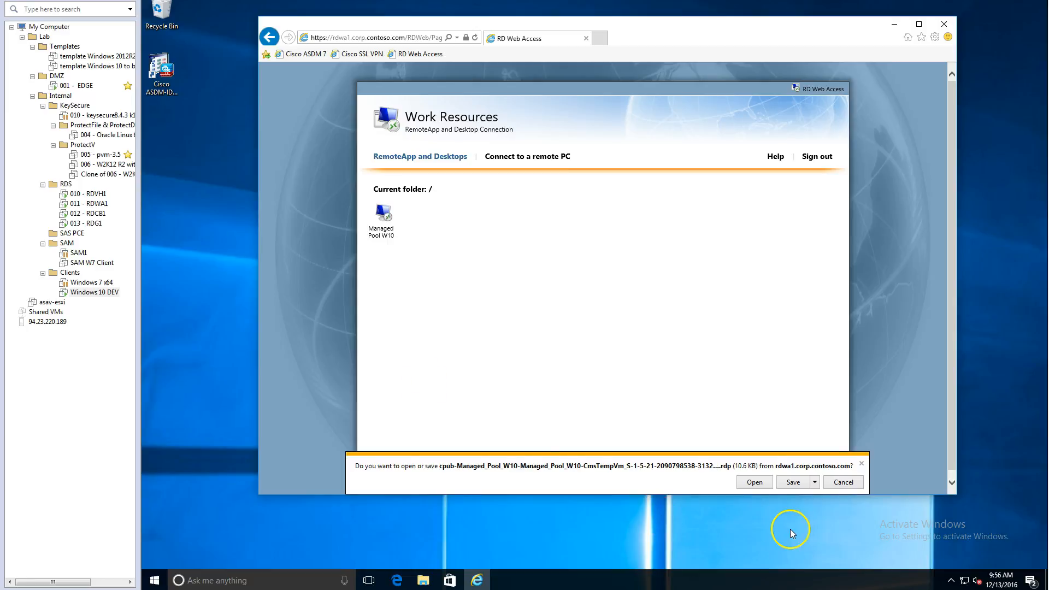
{"action": "left_click", "coordinate": [753, 482]}
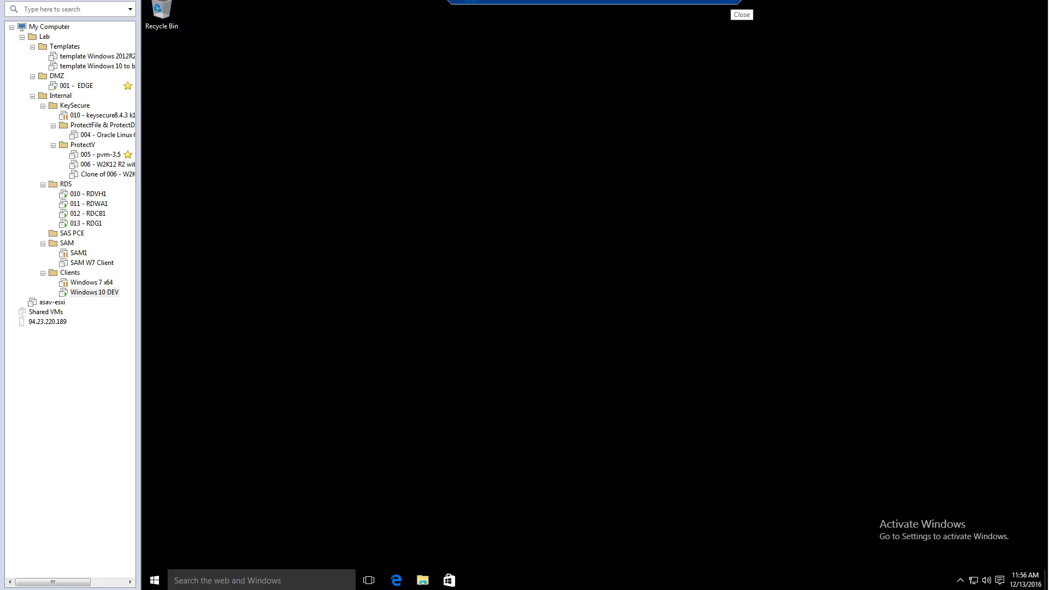
Disconnect the remote session and sort the files in the Temp folder by type
{"action": "left_click", "coordinate": [734, 2]}
{"action": "left_click", "coordinate": [630, 309]}
{"action": "left_click", "coordinate": [423, 580]}
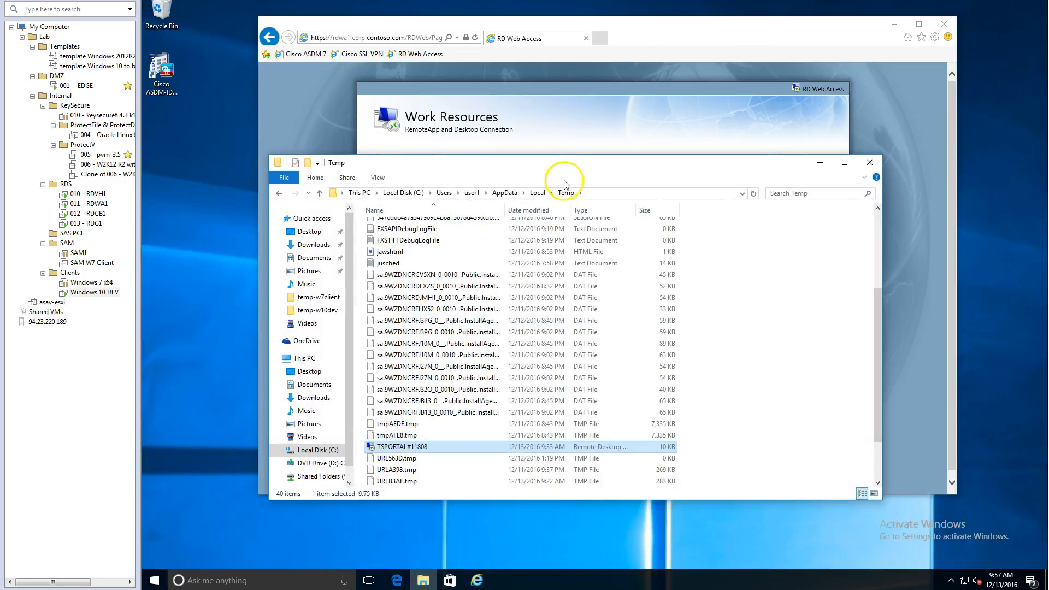
{"action": "scroll", "coordinate": [533, 401], "scroll_direction": "up", "scroll_amount": 1}
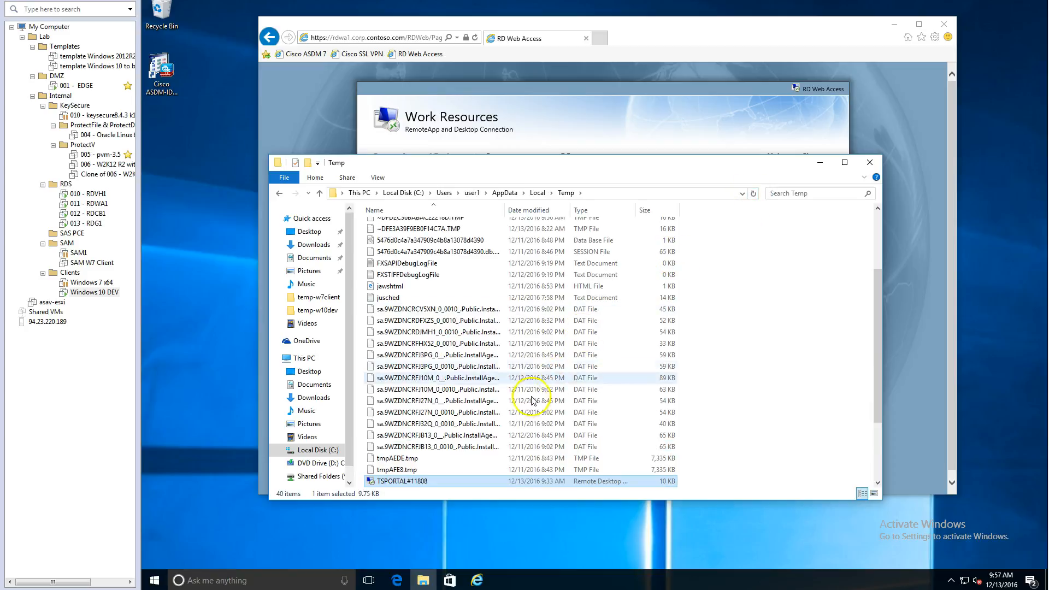
{"action": "scroll", "coordinate": [533, 401], "scroll_direction": "down", "scroll_amount": 3}
{"action": "left_click", "coordinate": [601, 211]}
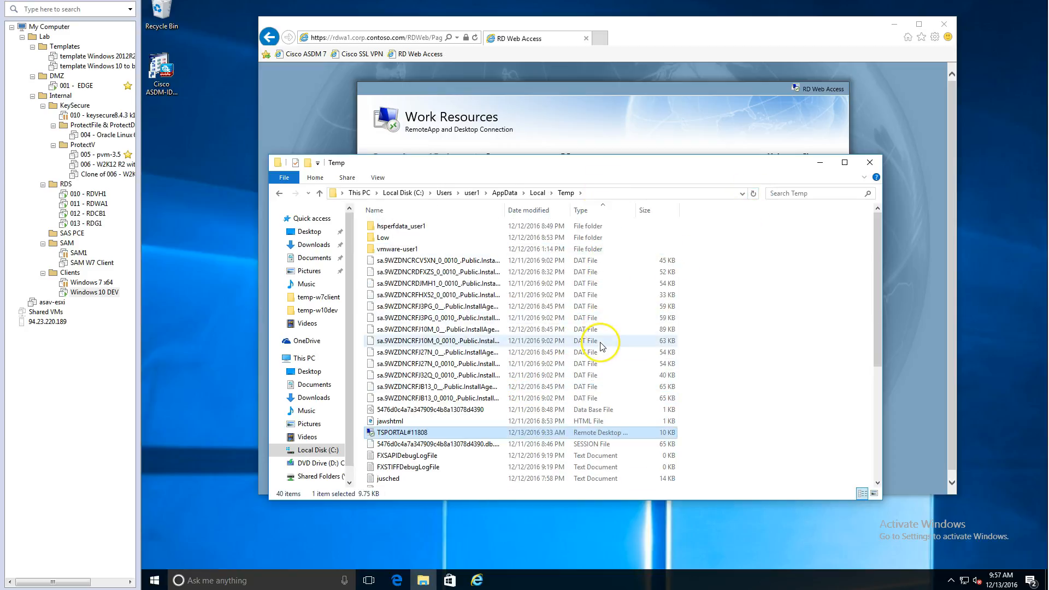
{"action": "scroll", "coordinate": [601, 346], "scroll_direction": "down", "scroll_amount": 2}
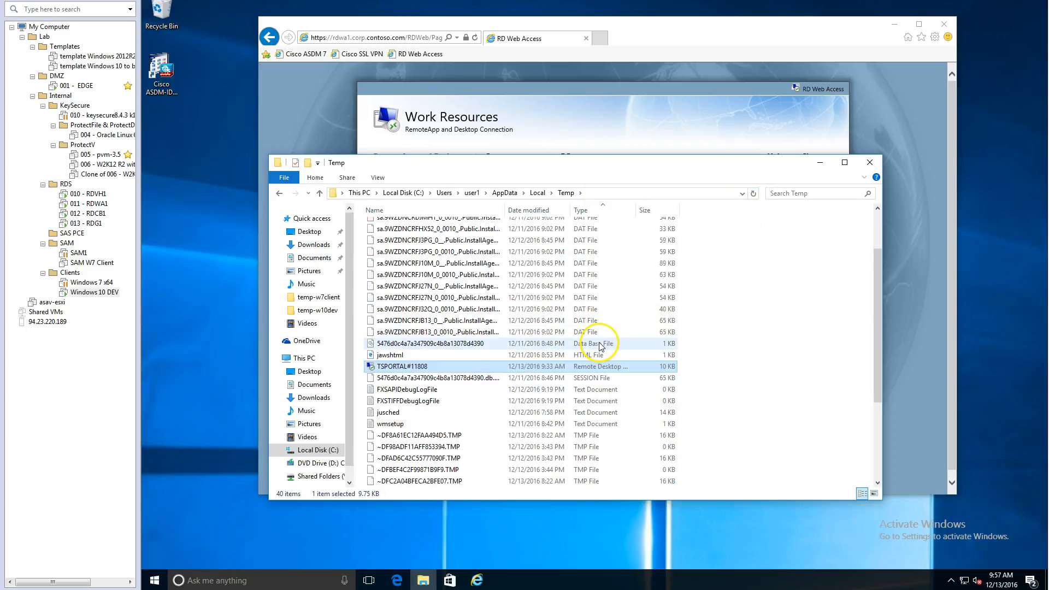
Try to connect directly with the TSPORTAL remote desktop file in the Temp folder
{"action": "double_click", "coordinate": [429, 370]}
{"action": "left_click", "coordinate": [653, 348]}
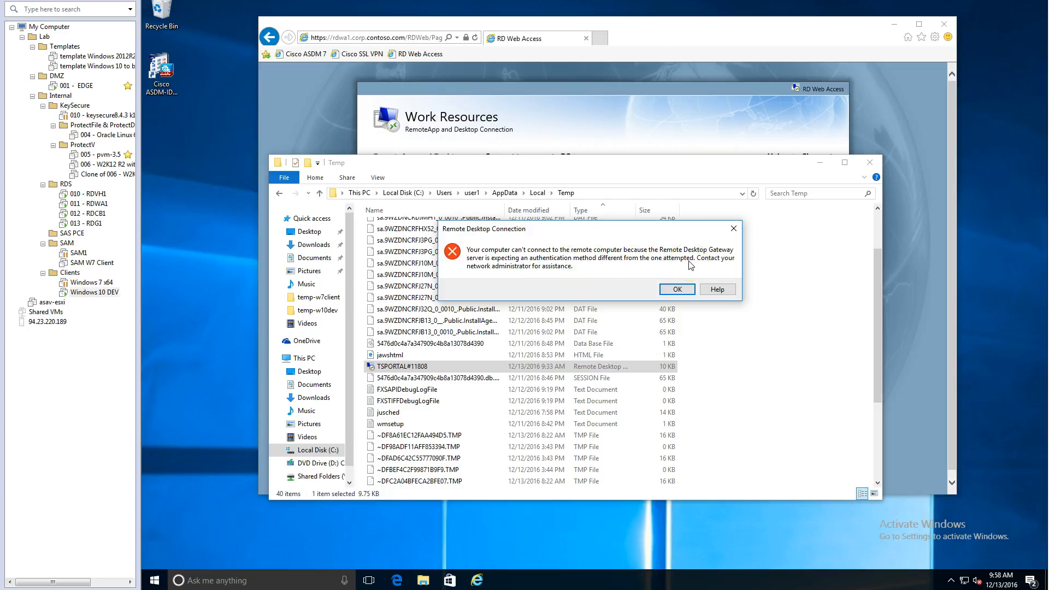
{"action": "left_click", "coordinate": [677, 289]}
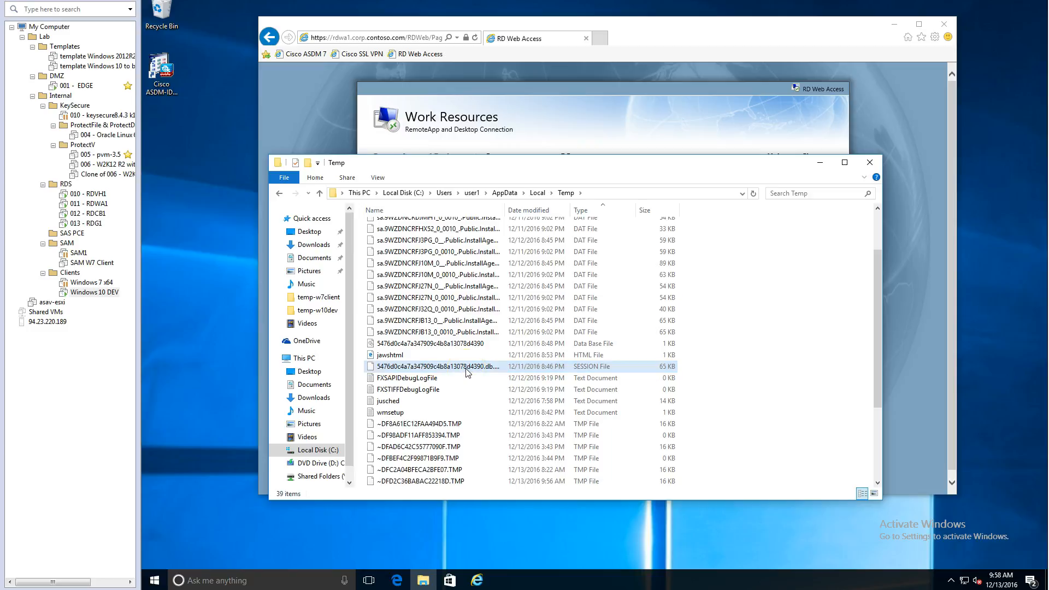
{"action": "left_click", "coordinate": [870, 162]}
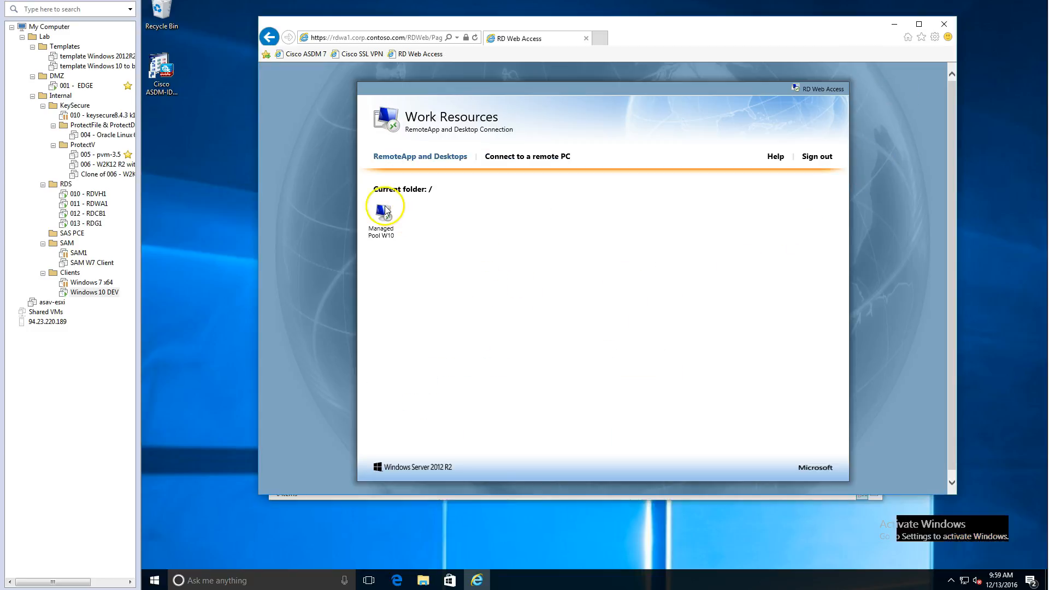
Save the Managed Pool W10 remote desktop file from RD Web Access and paste a copy into the temp-w7client folder on \\CLIENTW7\c$
{"action": "left_click", "coordinate": [385, 213]}
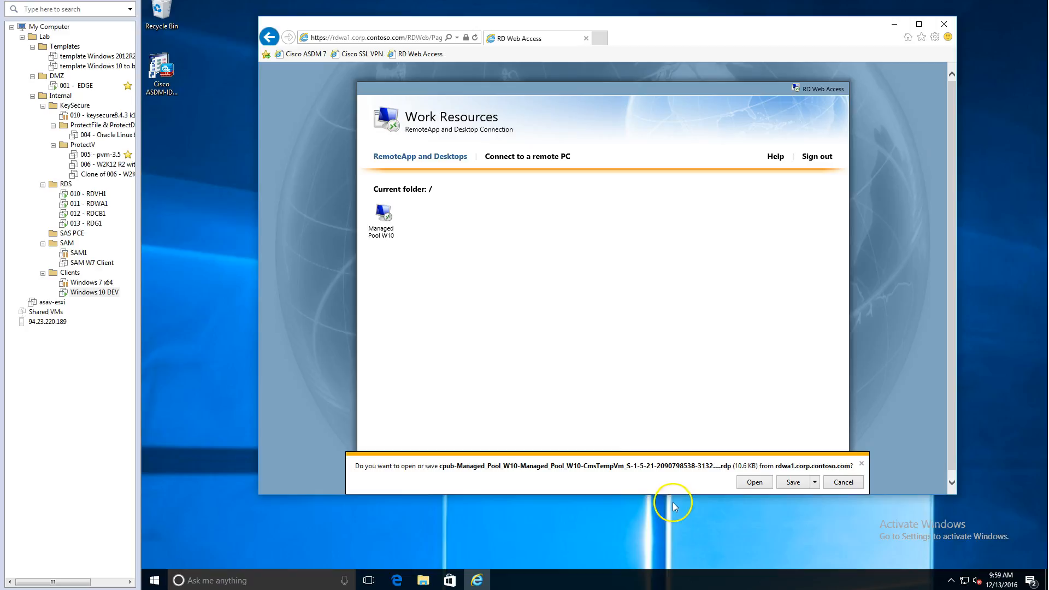
{"action": "left_click", "coordinate": [797, 483]}
{"action": "left_click", "coordinate": [423, 580]}
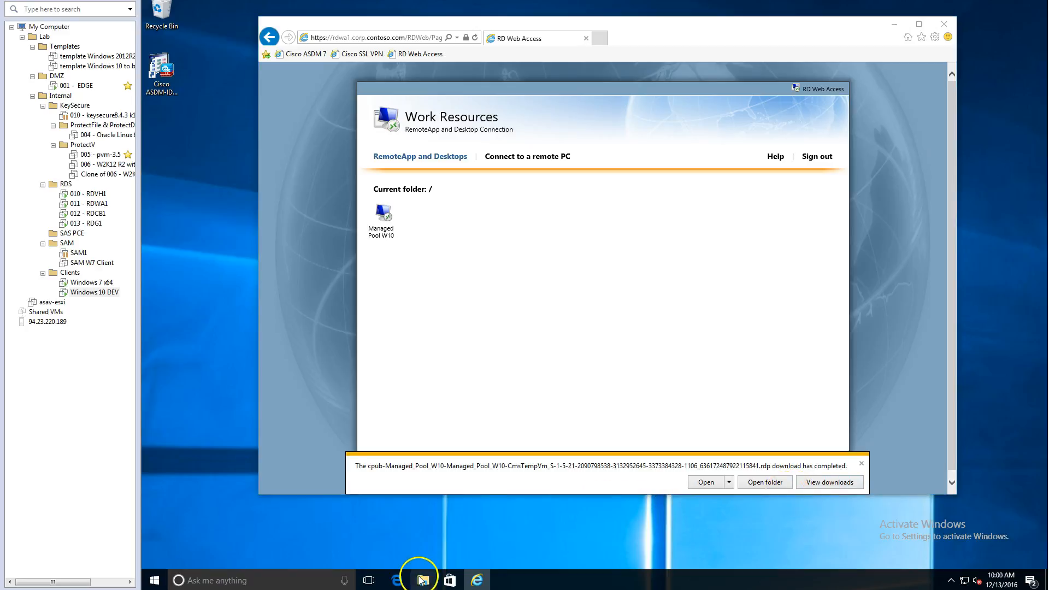
{"action": "left_click", "coordinate": [443, 193]}
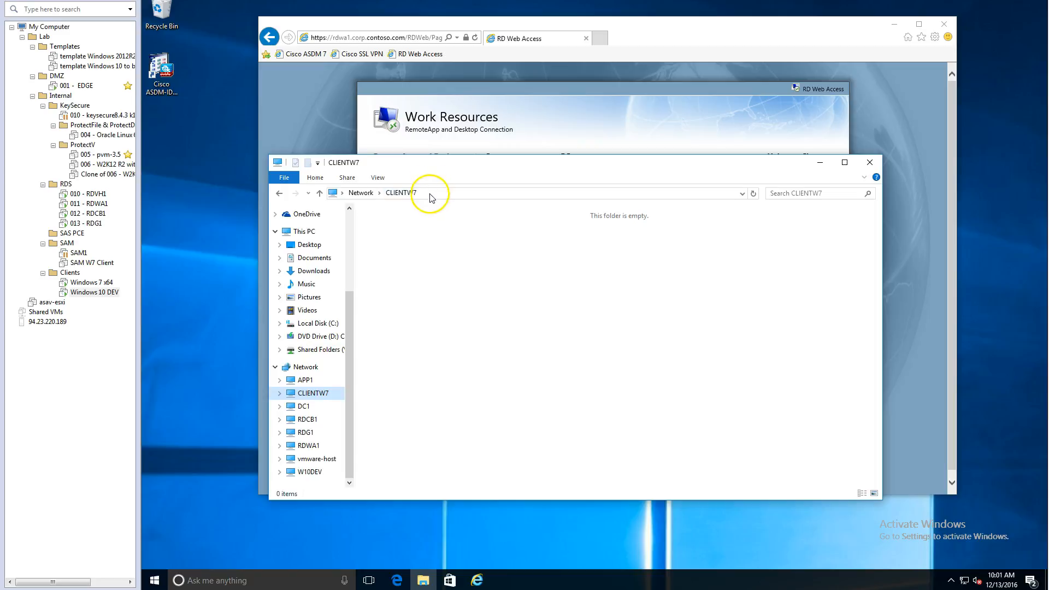
{"action": "left_click", "coordinate": [432, 195]}
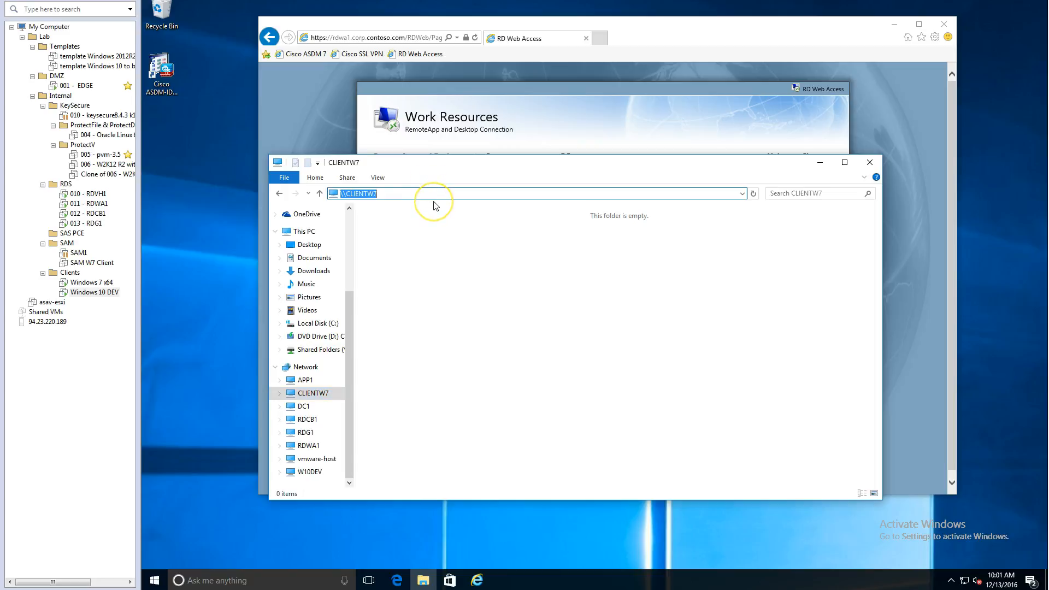
{"action": "type", "text": "\\c$"}
{"action": "key", "text": "Return"}
{"action": "double_click", "coordinate": [425, 295]}
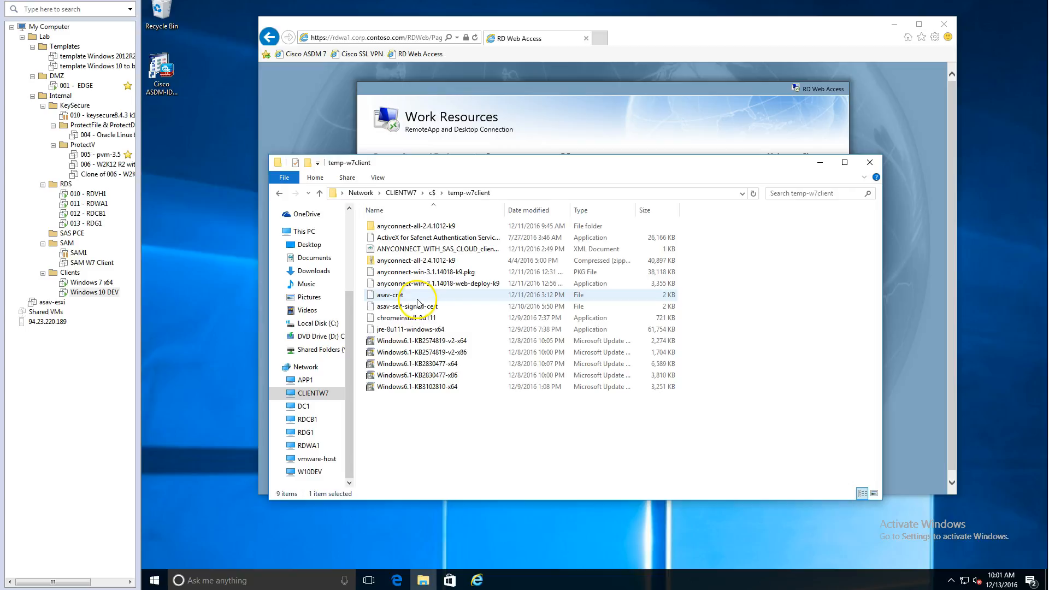
{"action": "key", "text": "ctrl+v"}
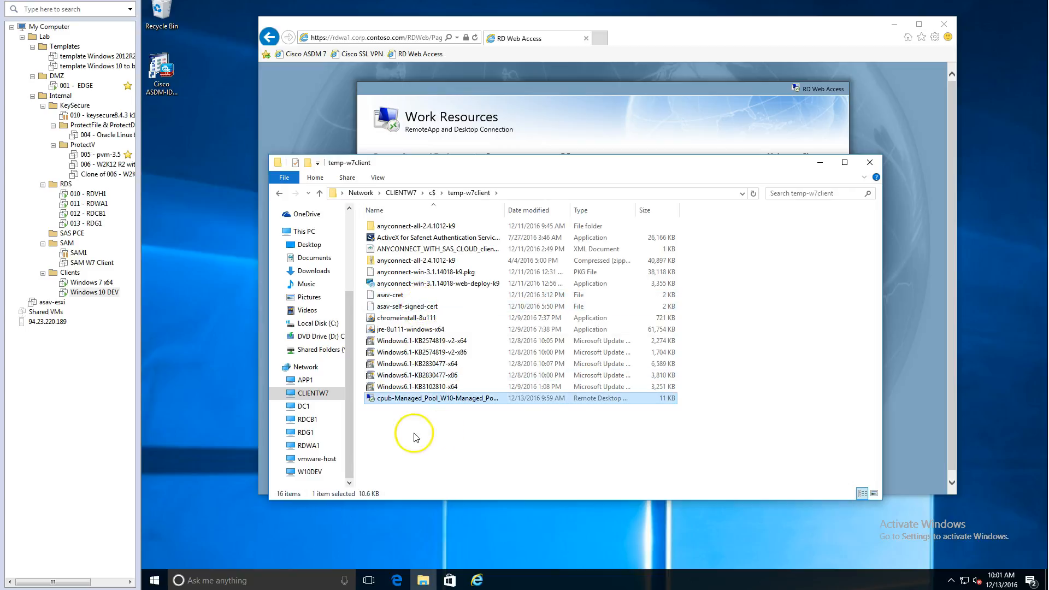
On Windows 7 x64, try to connect with the copied cpub-Managed_Pool_W10 remote desktop file in C:\temp-w7client
{"action": "left_click", "coordinate": [88, 283]}
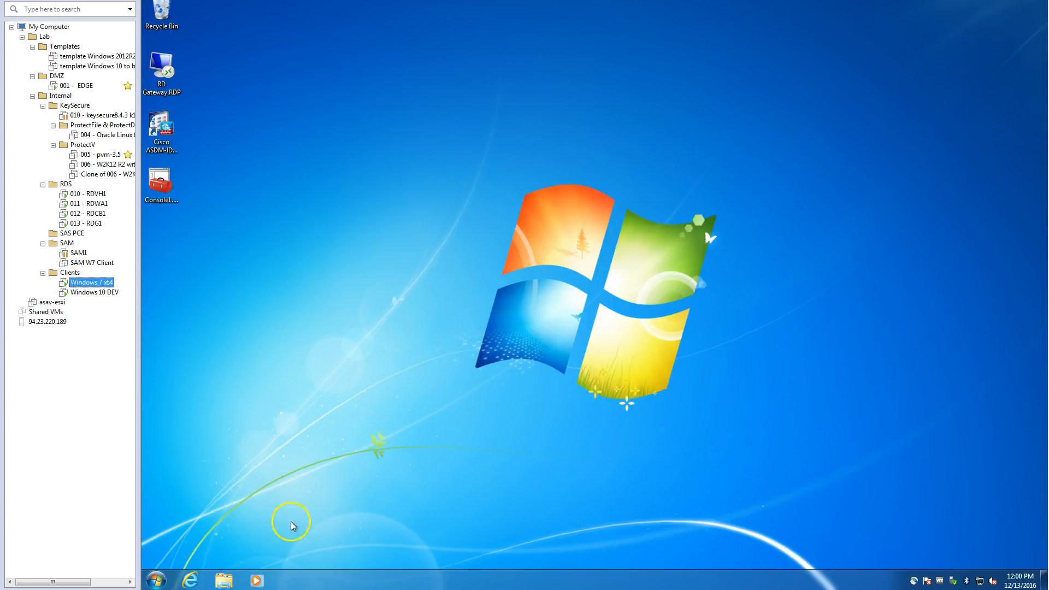
{"action": "left_click", "coordinate": [224, 581]}
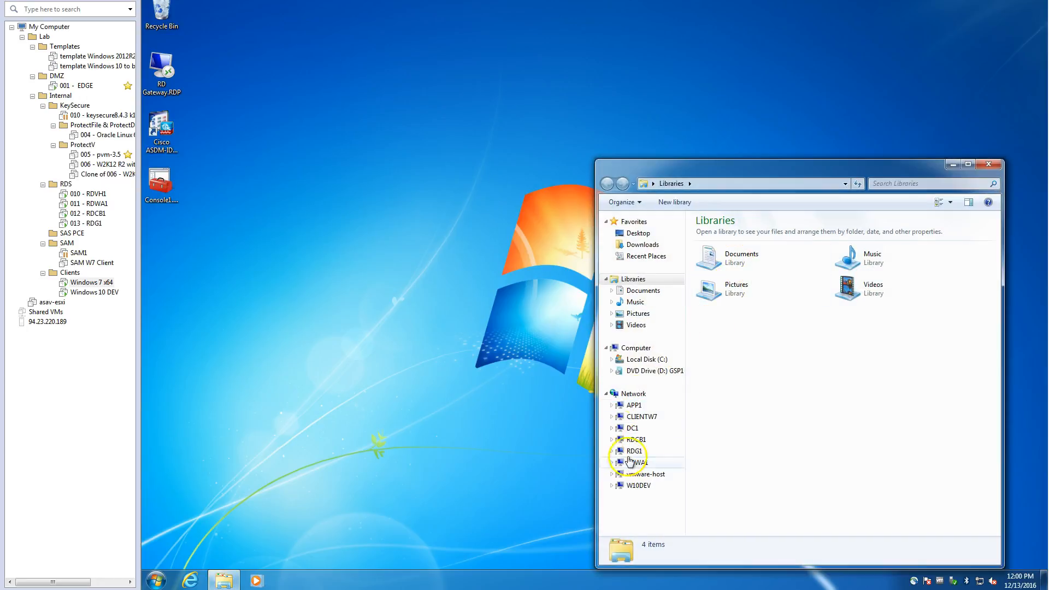
{"action": "left_click", "coordinate": [645, 360]}
{"action": "double_click", "coordinate": [732, 302]}
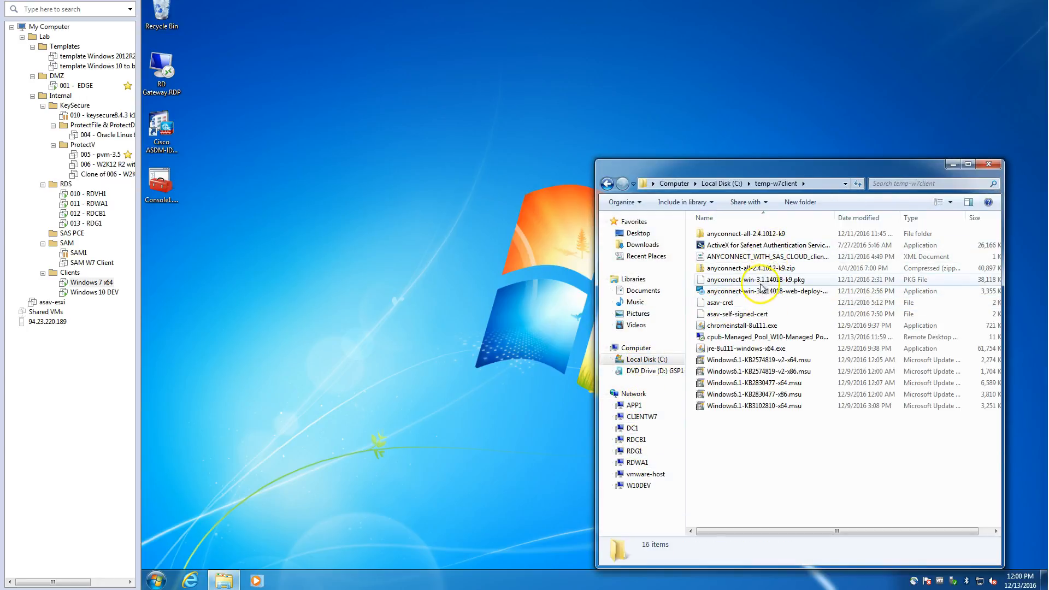
{"action": "left_click", "coordinate": [719, 337]}
{"action": "double_click", "coordinate": [719, 337]}
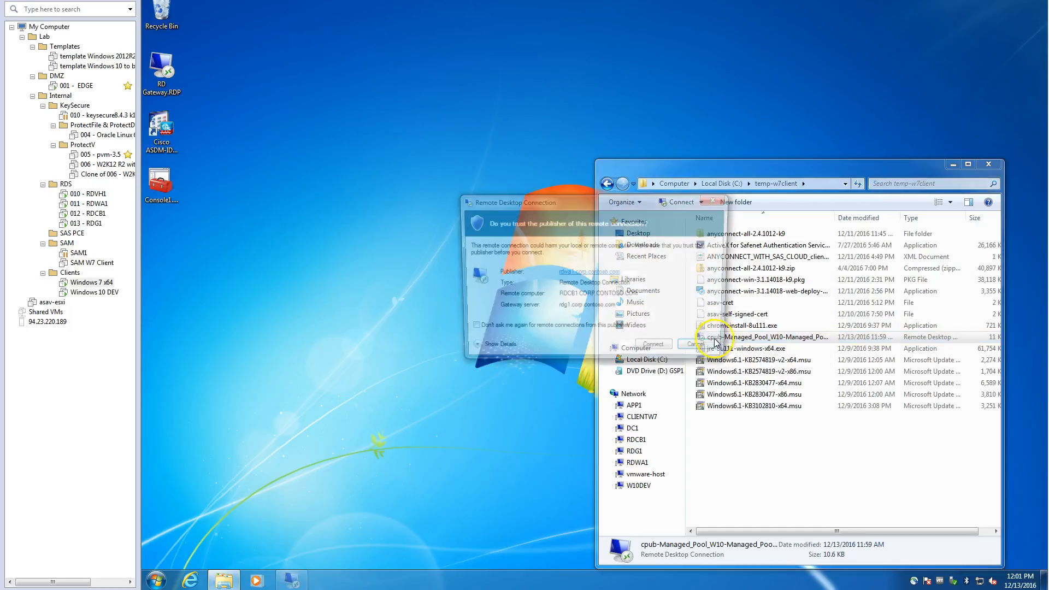
{"action": "left_click", "coordinate": [649, 350]}
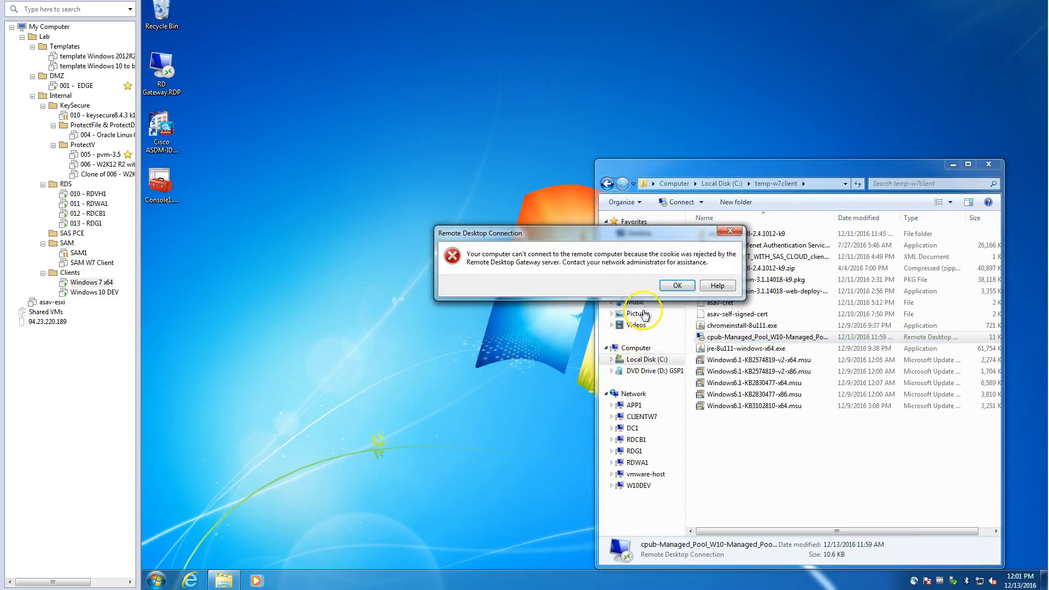